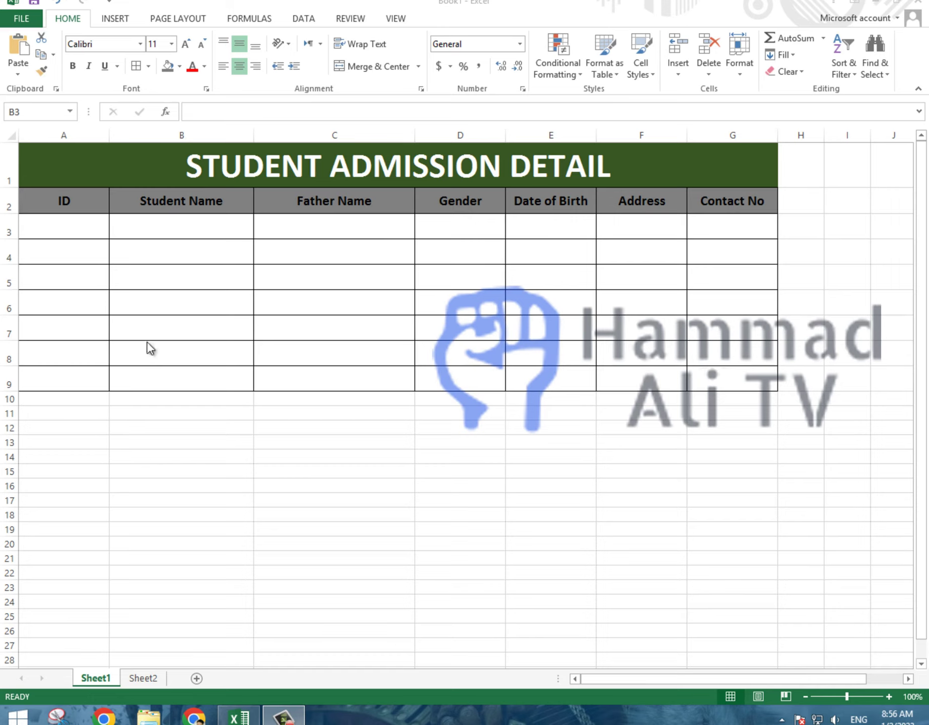
# Enter 1 as the first student ID in cell A3
pyautogui.click(76, 230)
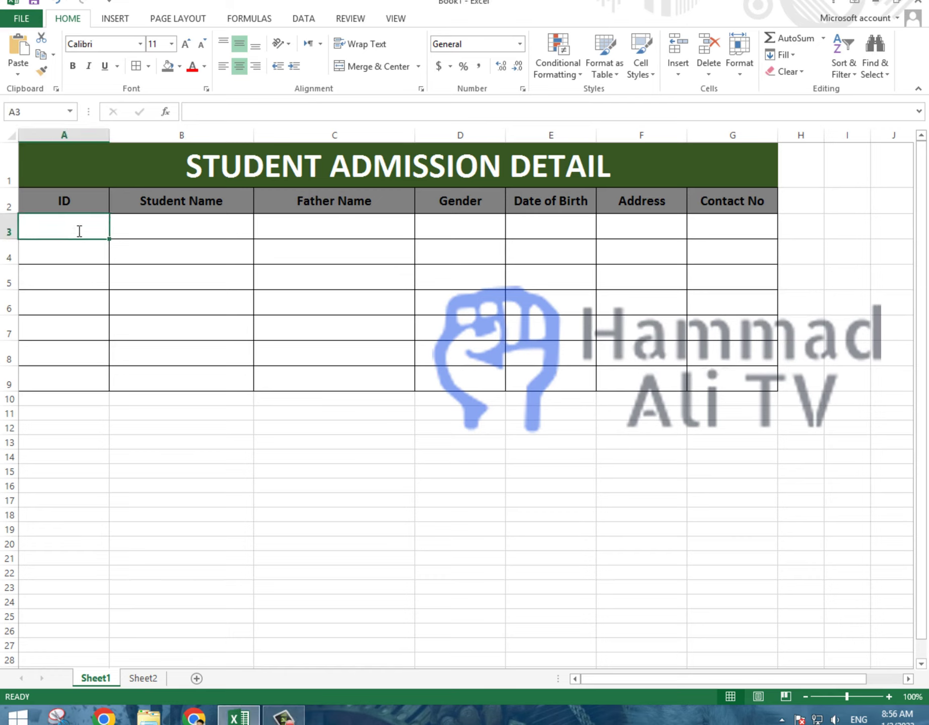
pyautogui.write('12')
pyautogui.press('BackSpace')
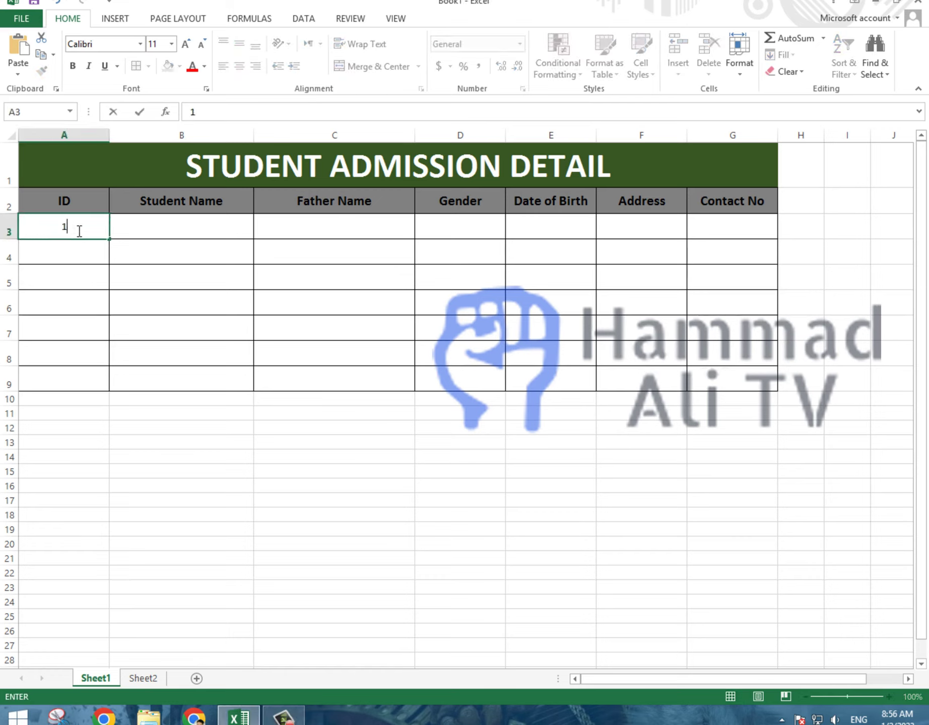
pyautogui.click(131, 231)
# Select the block B3:C7, then all data rows A3:G9, and deselect
pyautogui.click(307, 225)
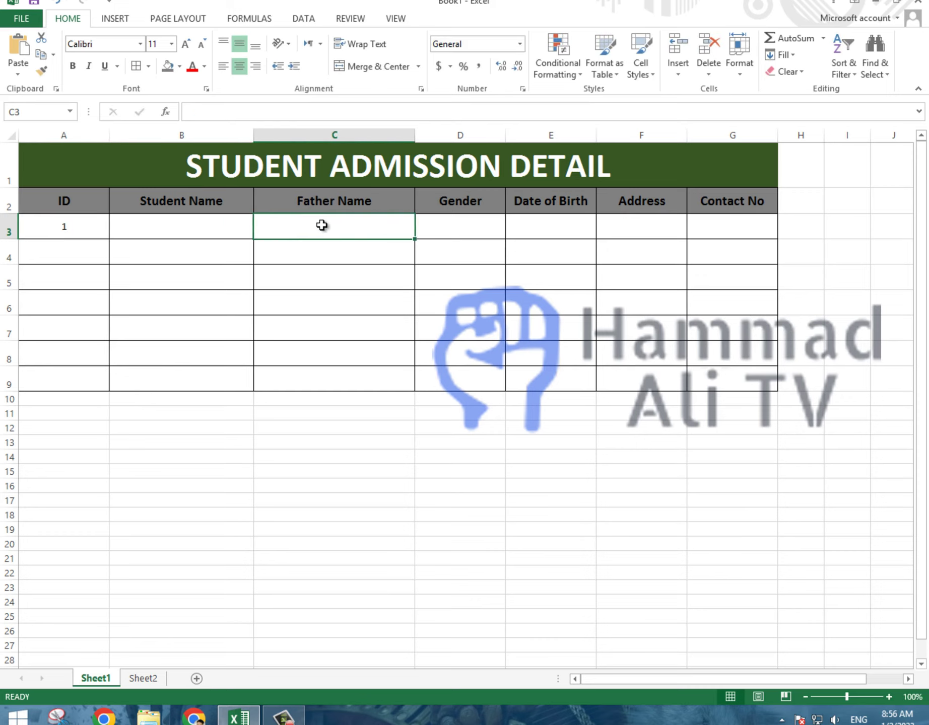
pyautogui.click(449, 231)
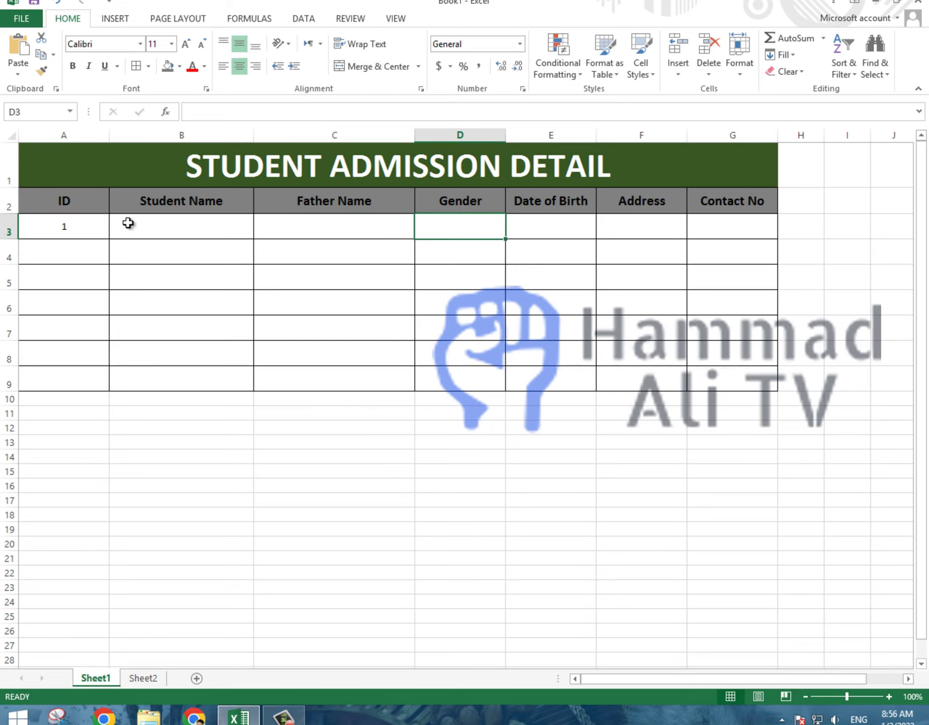
pyautogui.click(130, 225)
pyautogui.click(88, 231)
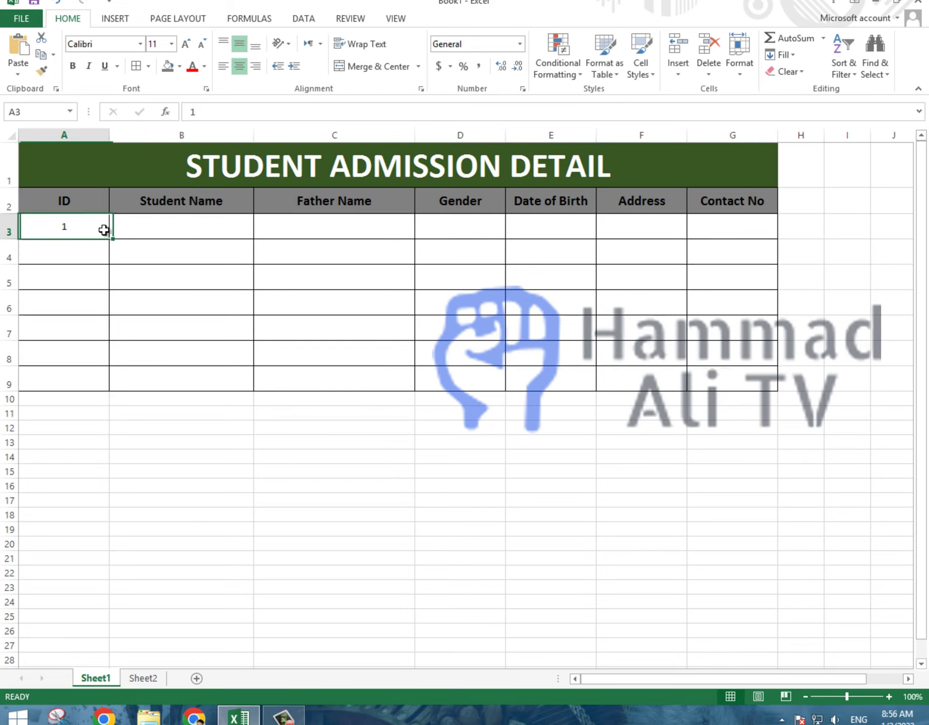
pyautogui.click(214, 232)
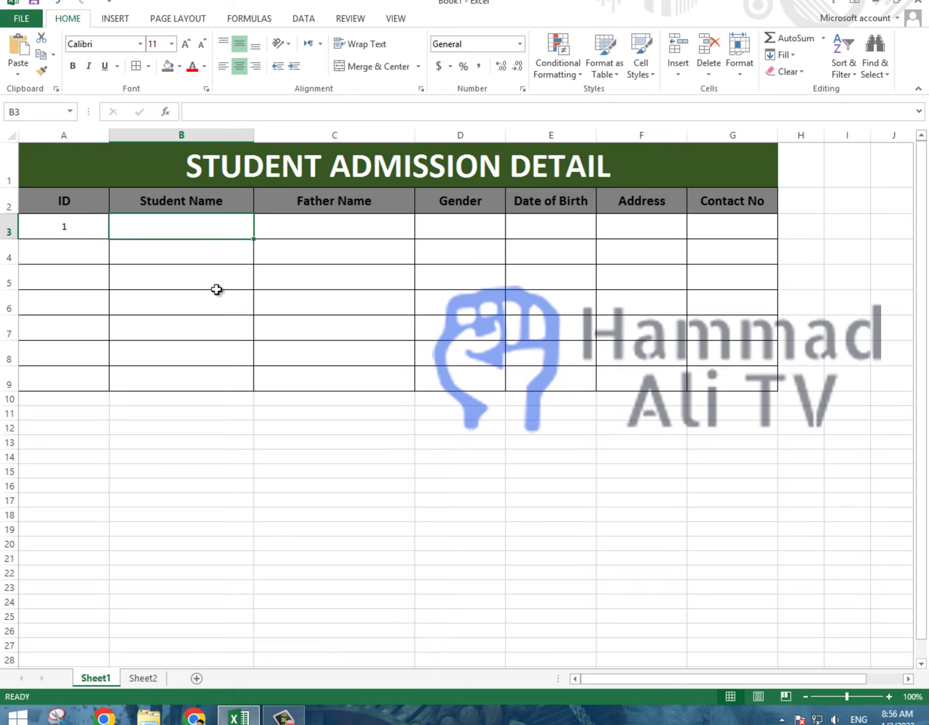
pyautogui.moveTo(204, 231); pyautogui.dragTo(392, 330)
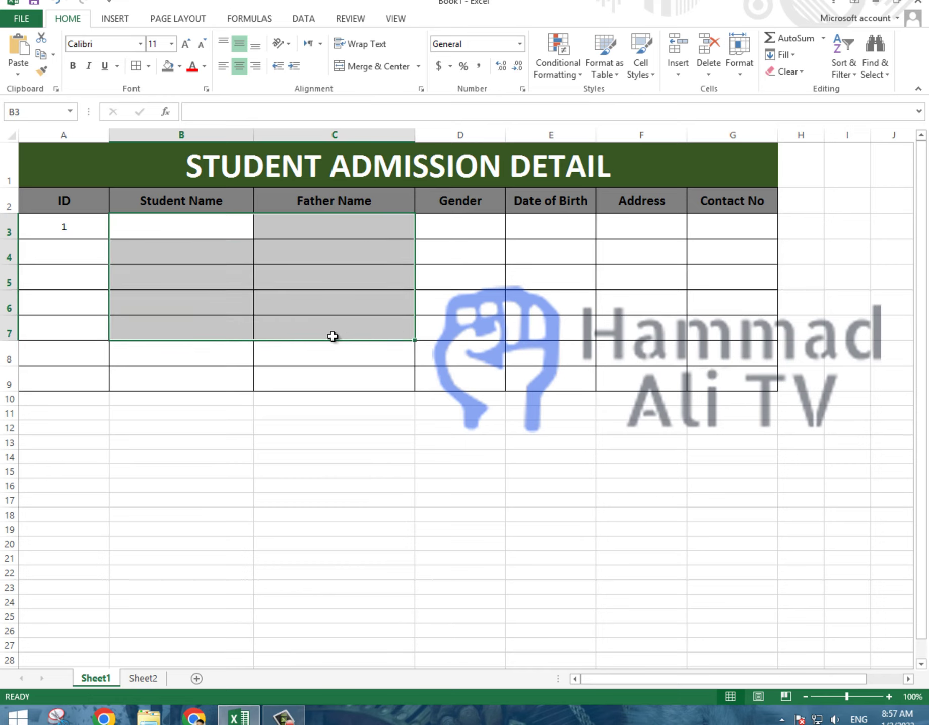
pyautogui.moveTo(63, 234)
pyautogui.mouseDown()
pyautogui.moveTo(544, 237)
pyautogui.moveTo(705, 381)
pyautogui.mouseUp()
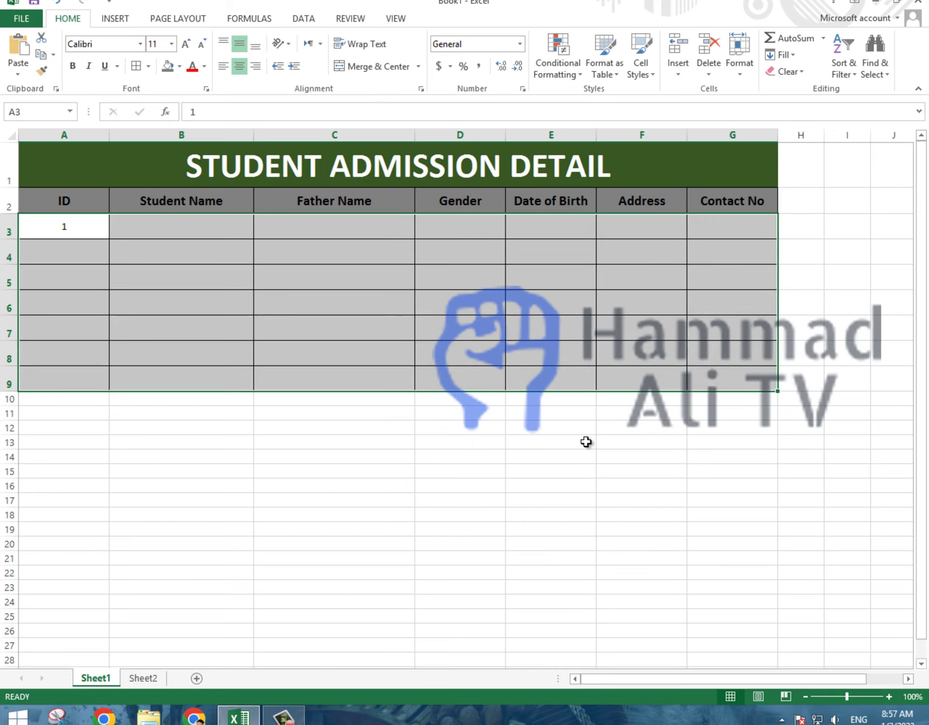
pyautogui.click(489, 308)
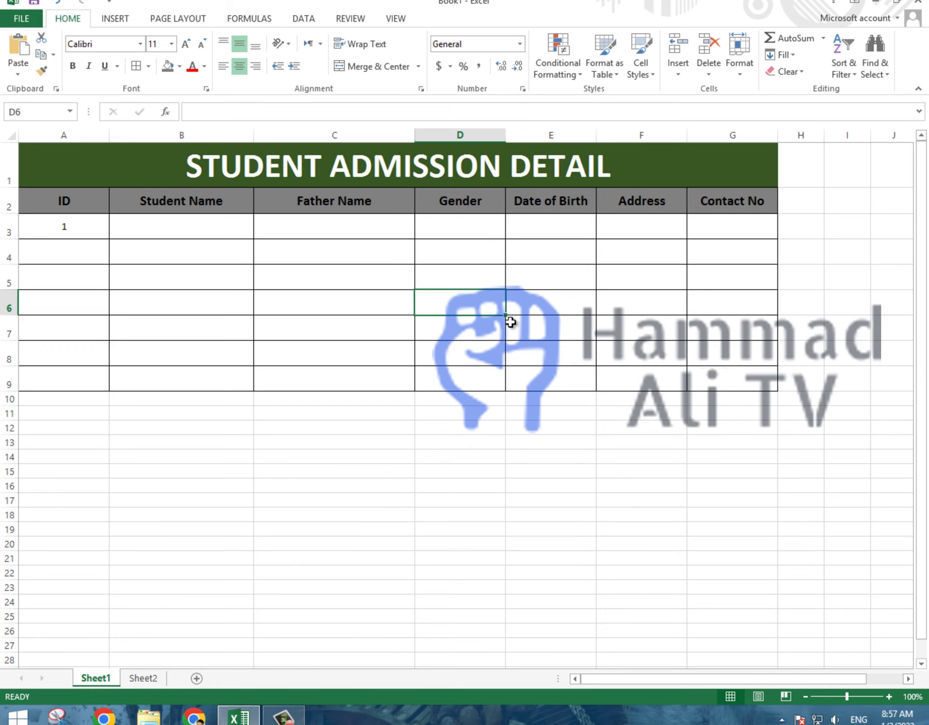
# Select the whole table from the title to row 9, then the first record row A3:G3
pyautogui.click(221, 167)
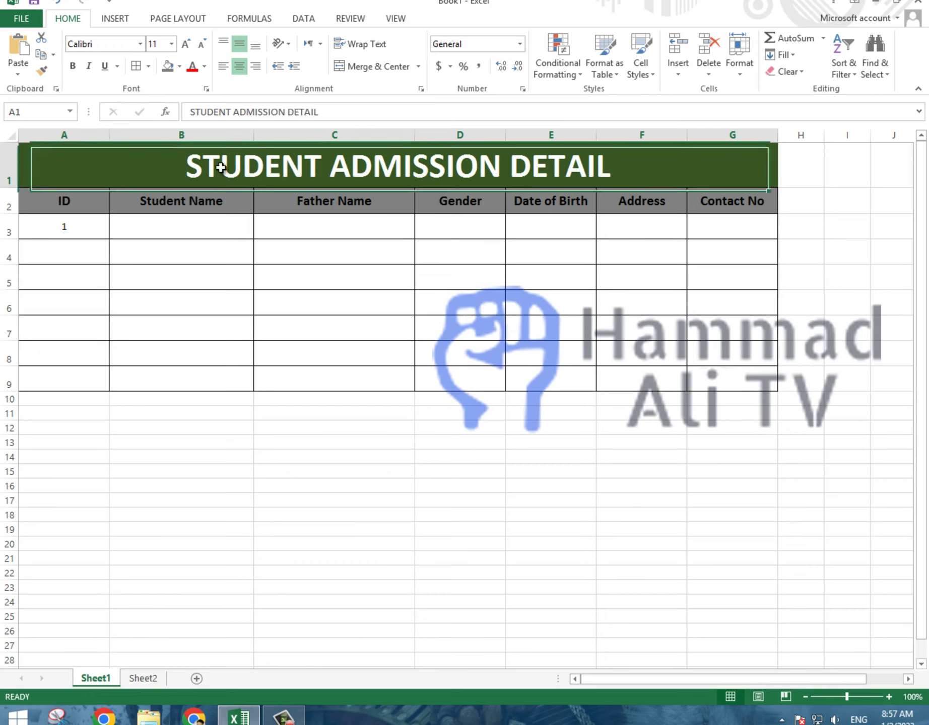
pyautogui.moveTo(221, 168); pyautogui.dragTo(558, 382)
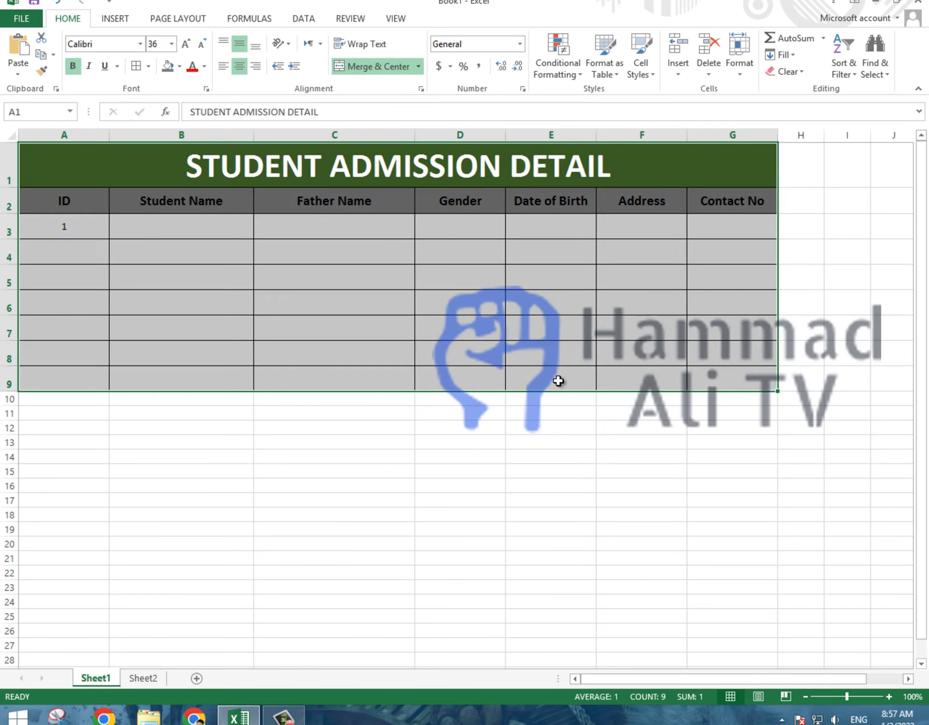
pyautogui.click(355, 231)
pyautogui.moveTo(85, 232)
pyautogui.mouseDown()
pyautogui.moveTo(144, 224)
pyautogui.moveTo(725, 226)
pyautogui.mouseUp()
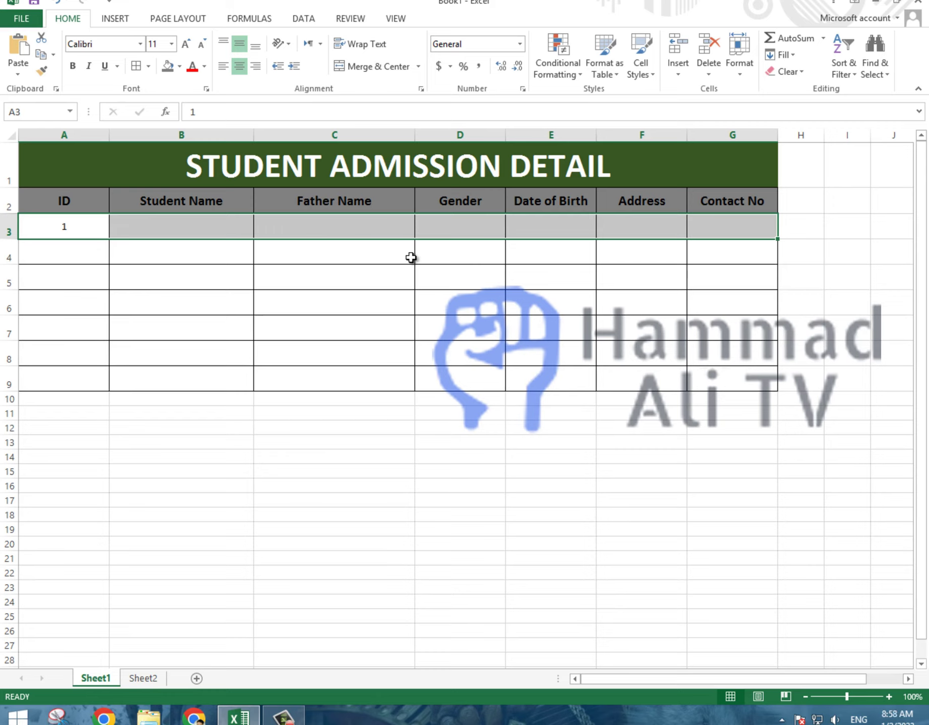
# Reselect the table A1:G9, then go to the empty Sheet2
pyautogui.click(307, 247)
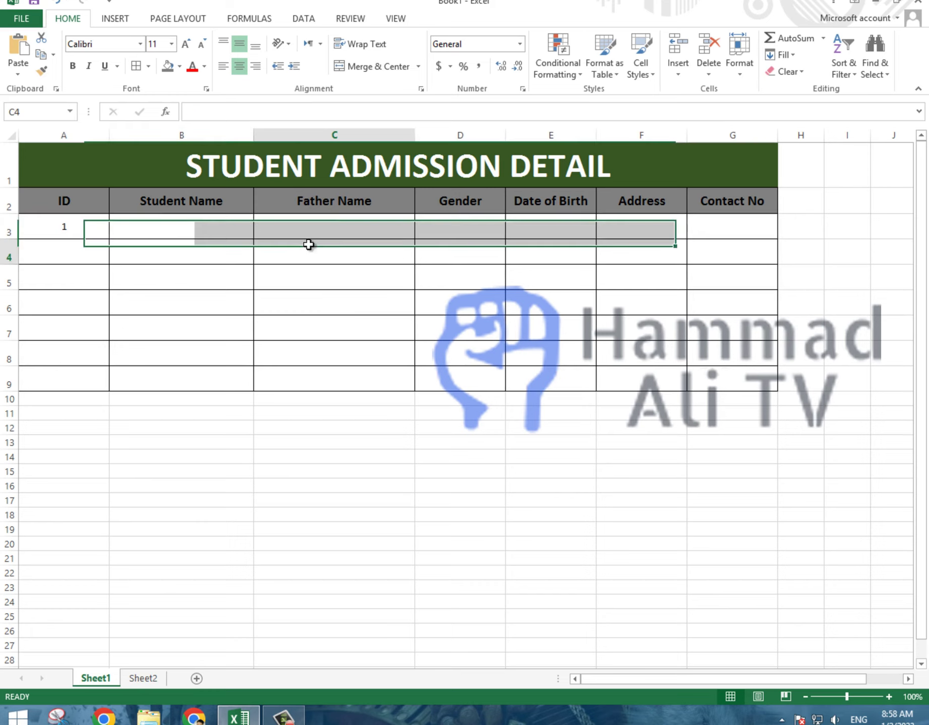
pyautogui.moveTo(125, 173); pyautogui.dragTo(549, 374)
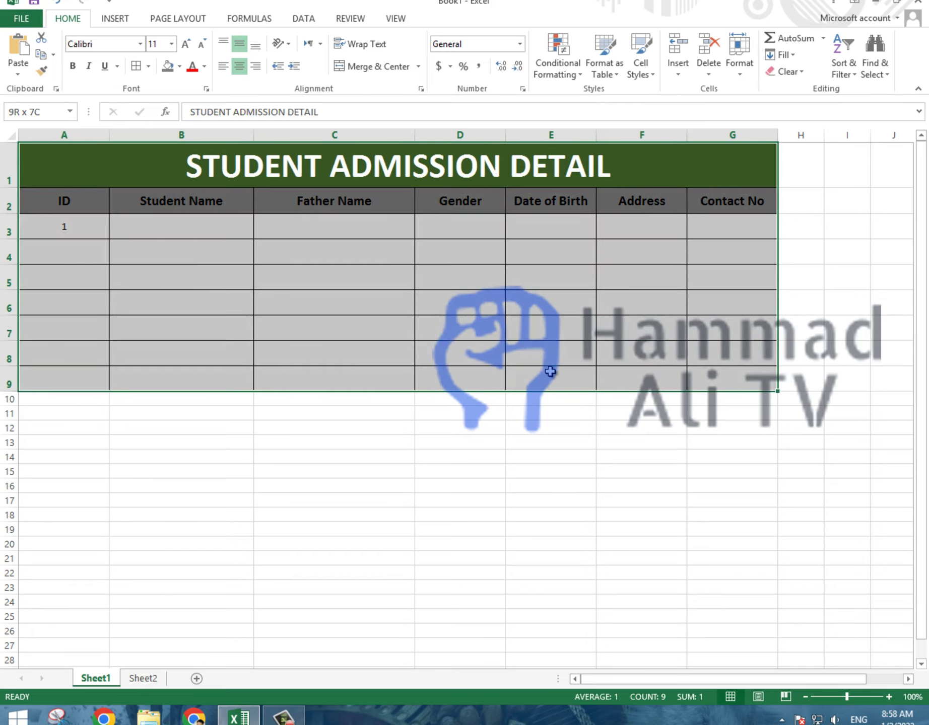
pyautogui.click(508, 252)
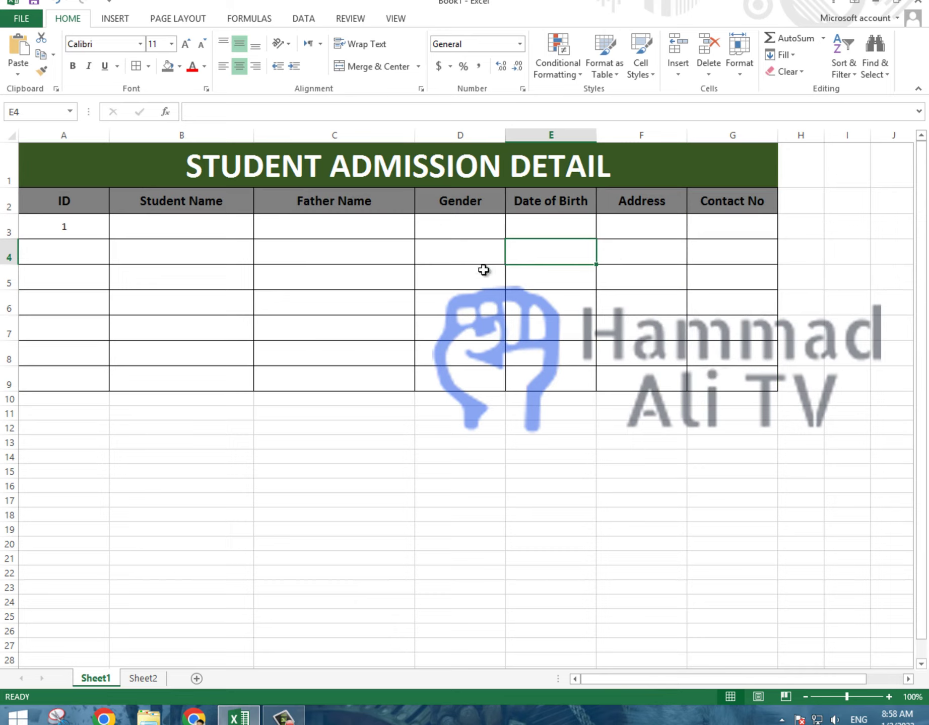
pyautogui.click(148, 678)
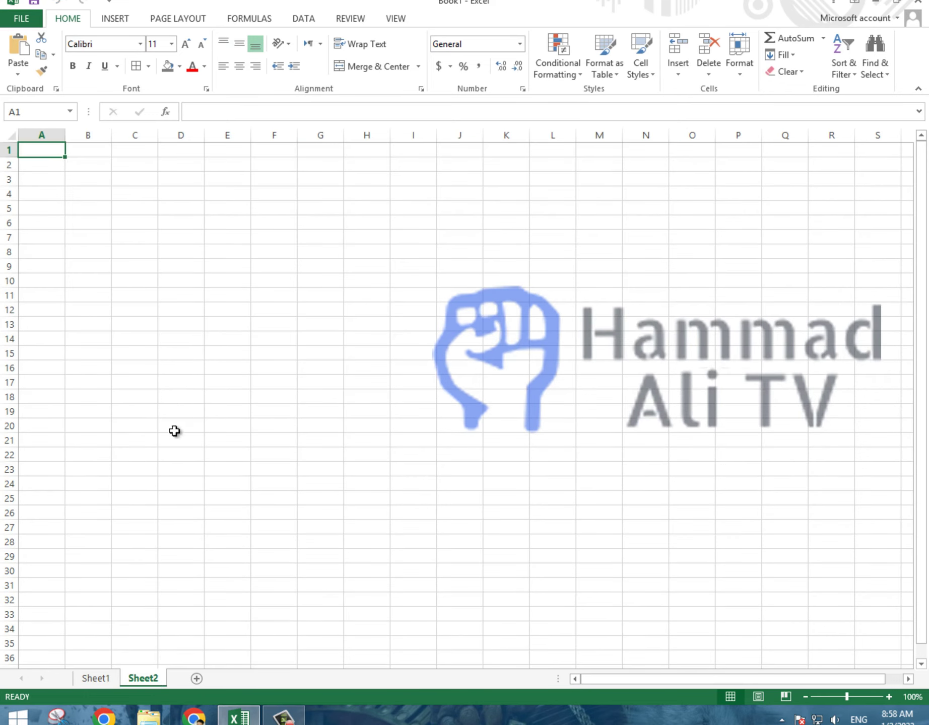
# Type STUDENT ADMISSION DETAIL into A1 of Sheet2, then return to Sheet1
pyautogui.click(80, 679)
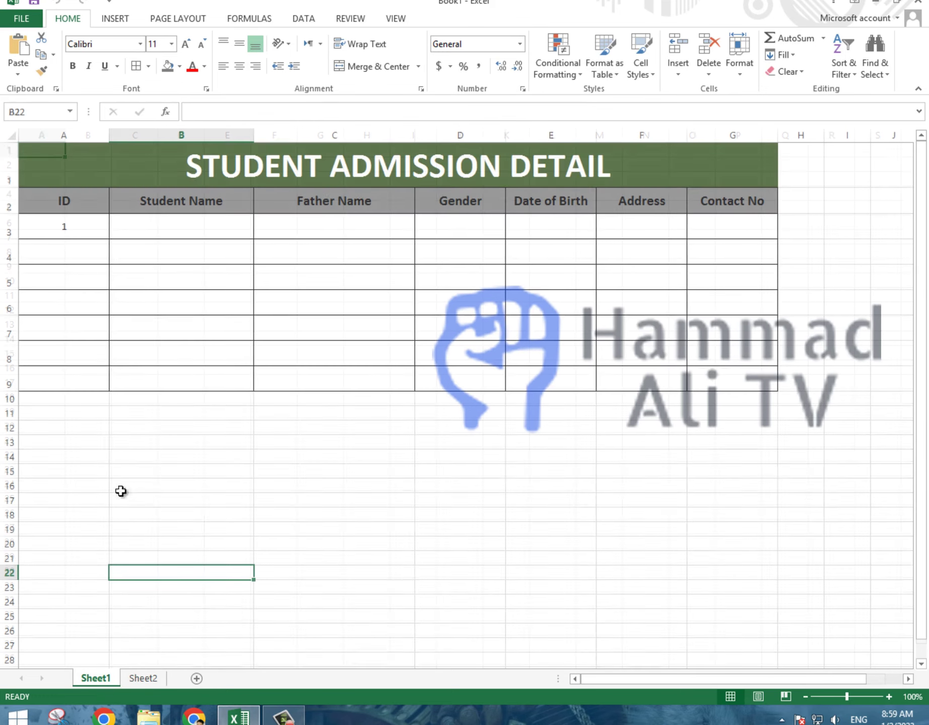
pyautogui.click(174, 159)
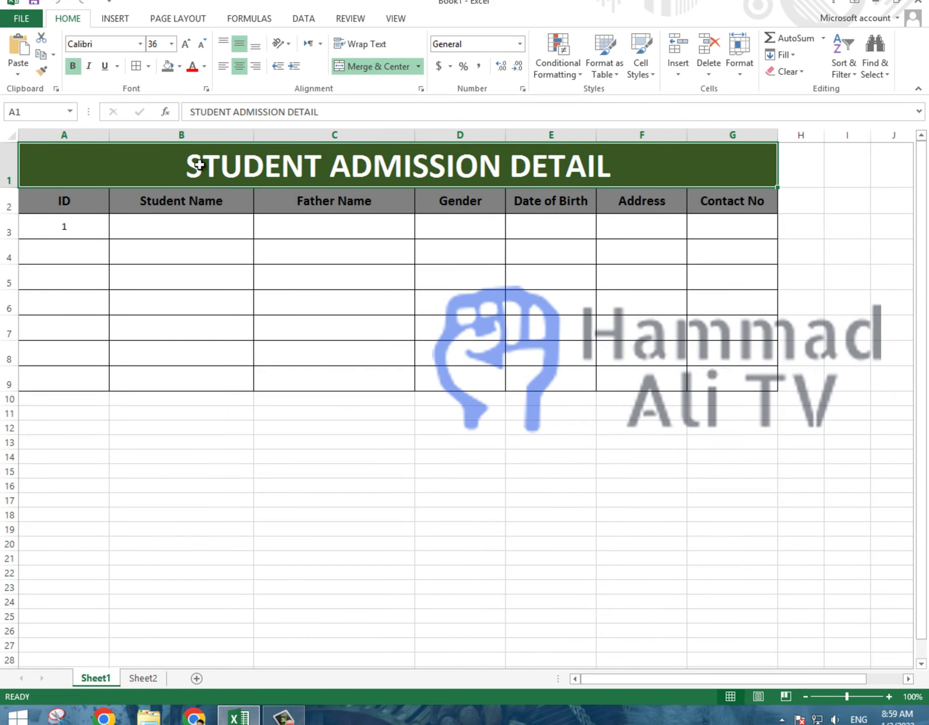
pyautogui.click(144, 686)
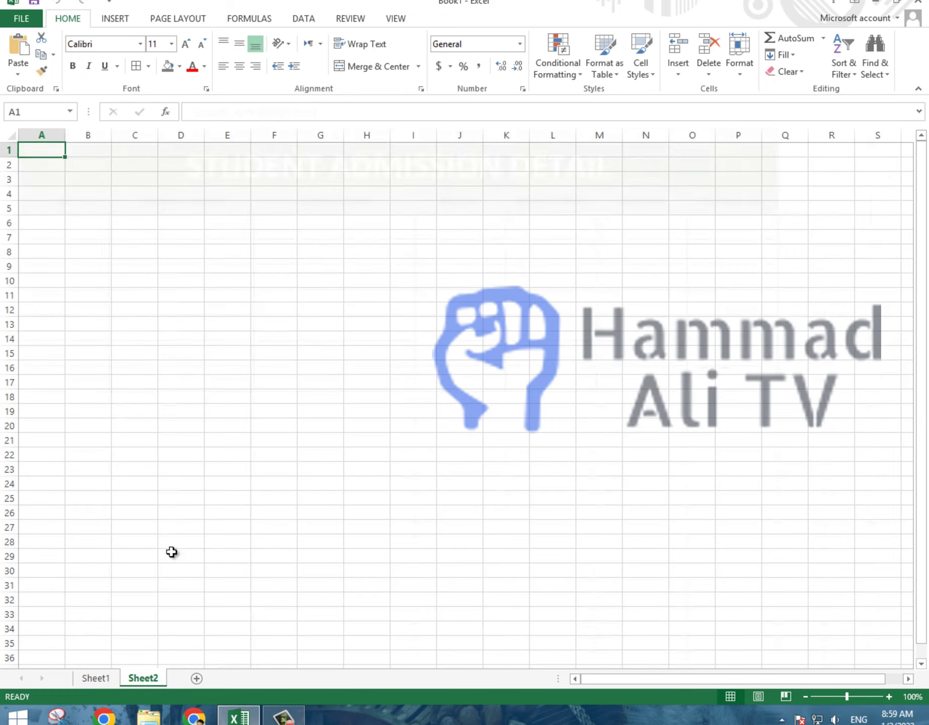
pyautogui.write('S')
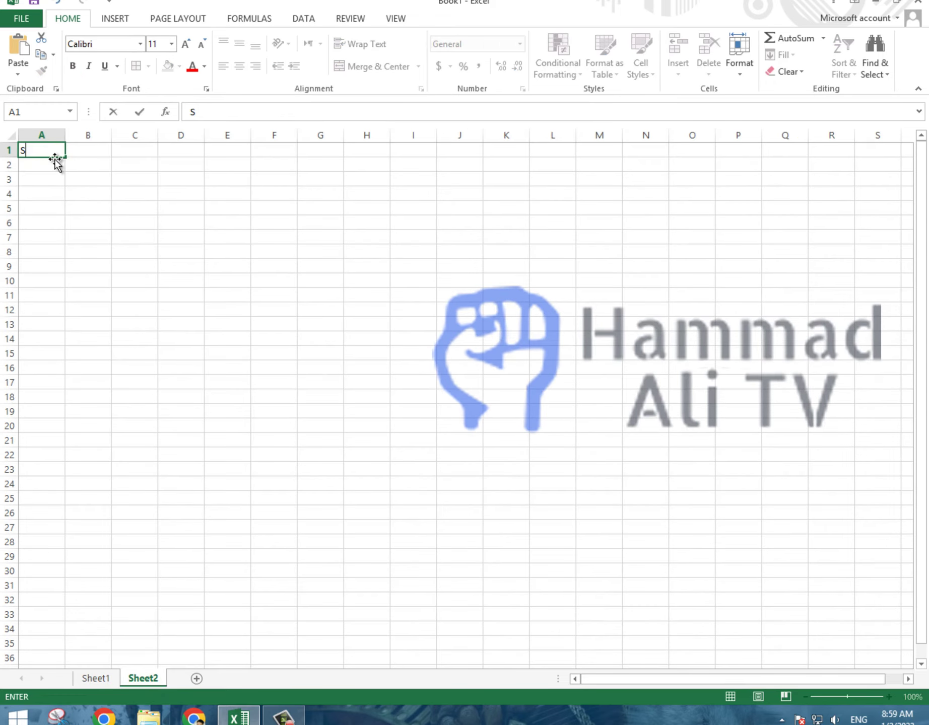
pyautogui.write('TUDENT')
pyautogui.write(' ADMISSIO')
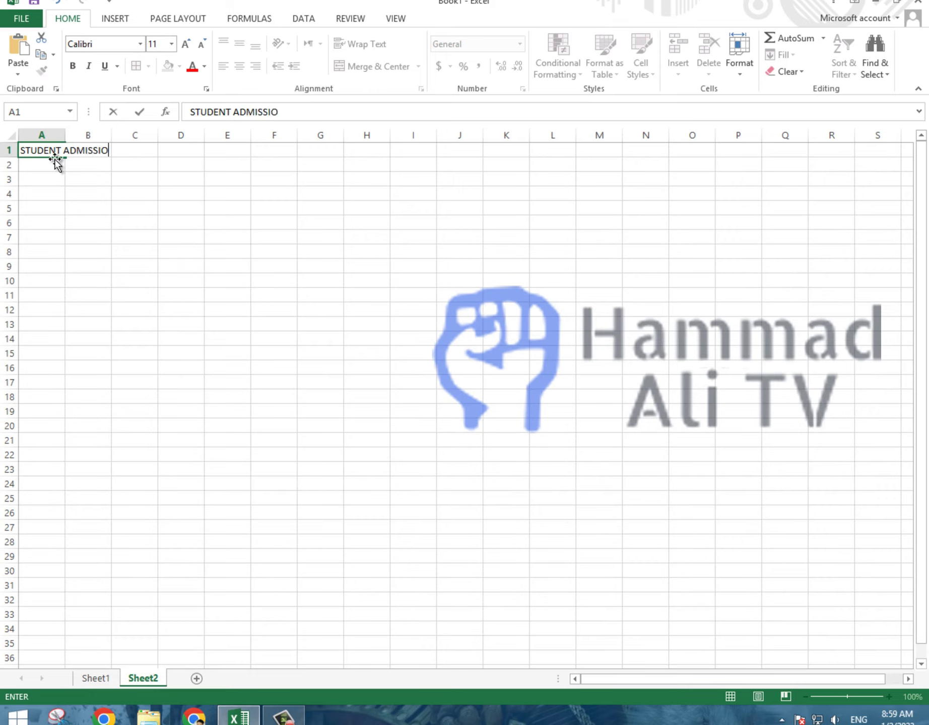
pyautogui.write('N DET')
pyautogui.write('AIL')
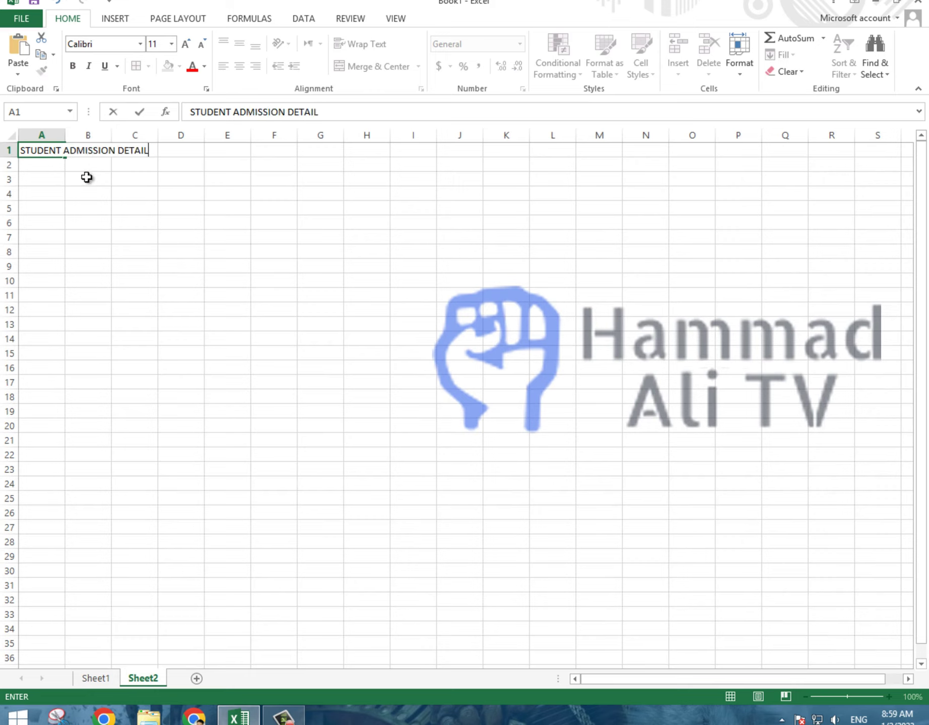
pyautogui.click(41, 162)
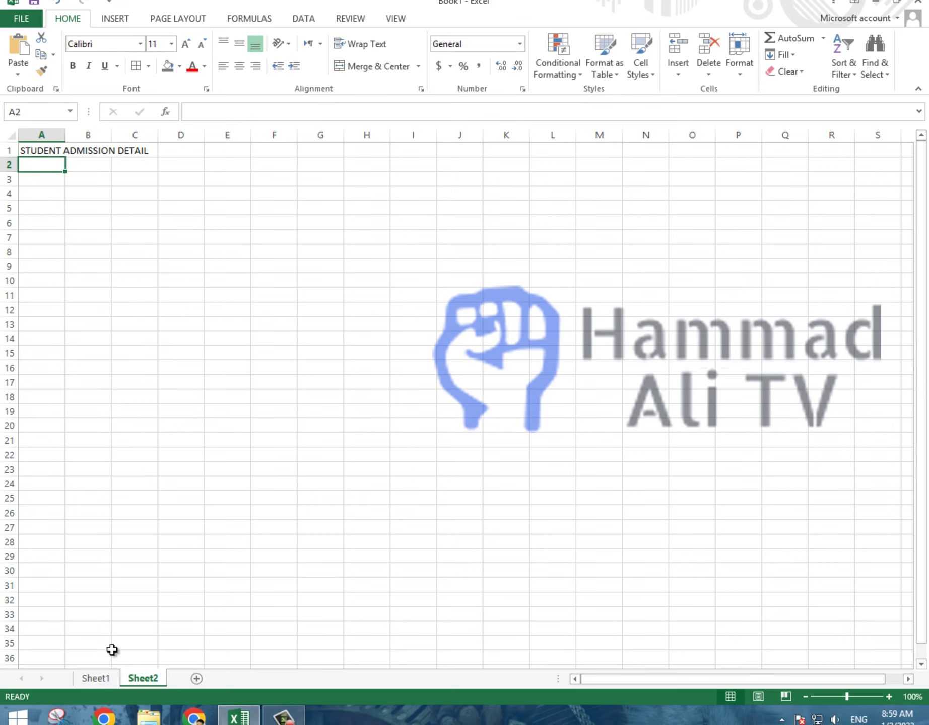
pyautogui.click(96, 678)
# Copy Sheet1's header row A2:G2 and paste it into row 2 of Sheet2
pyautogui.moveTo(84, 204); pyautogui.dragTo(705, 203)
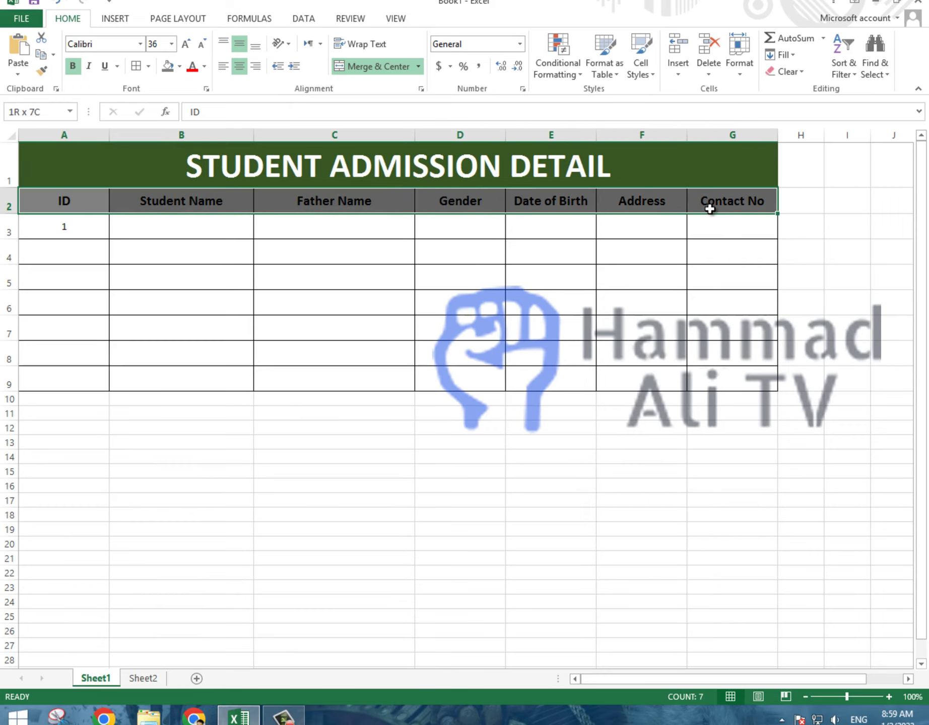
pyautogui.hotkey('ctrl', 'c')
pyautogui.click(143, 678)
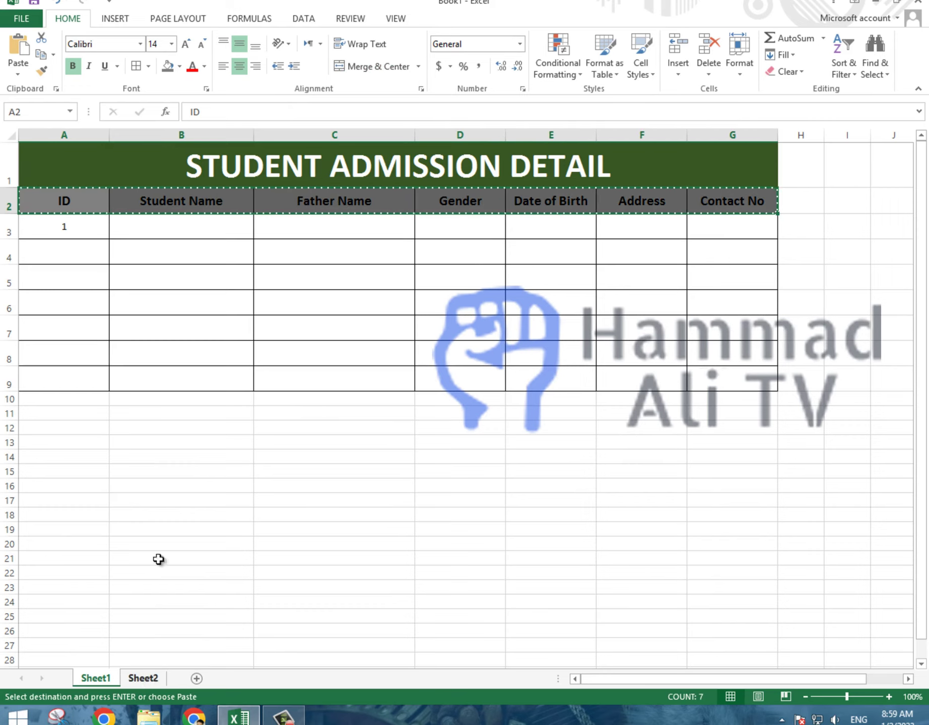
pyautogui.hotkey('ctrl', 'v')
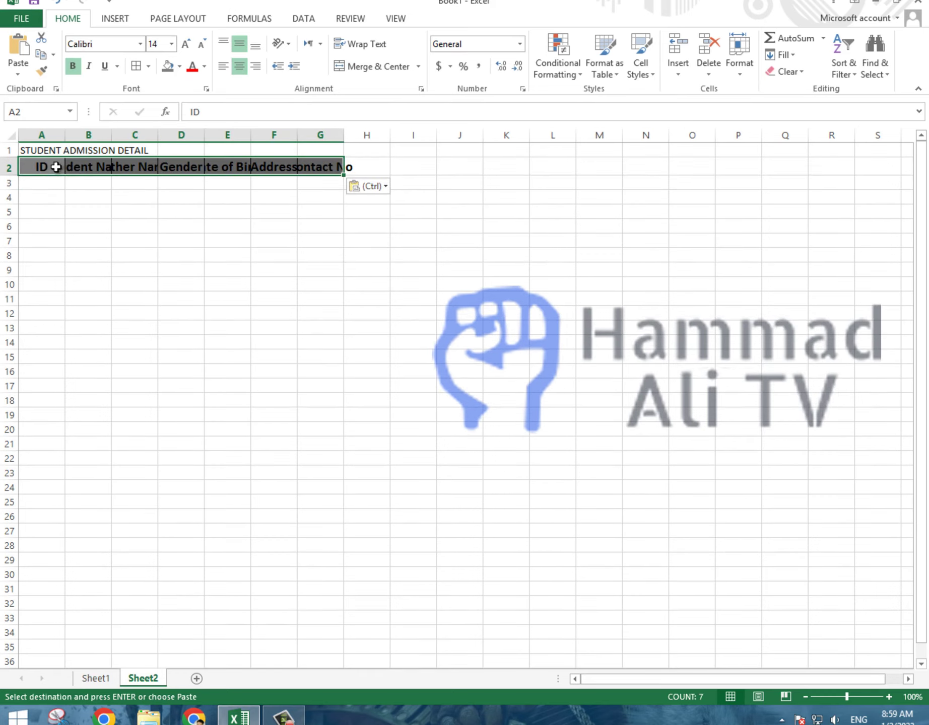
# Widen column A and merge and centre the title across A1:G1
pyautogui.moveTo(61, 138); pyautogui.dragTo(154, 139)
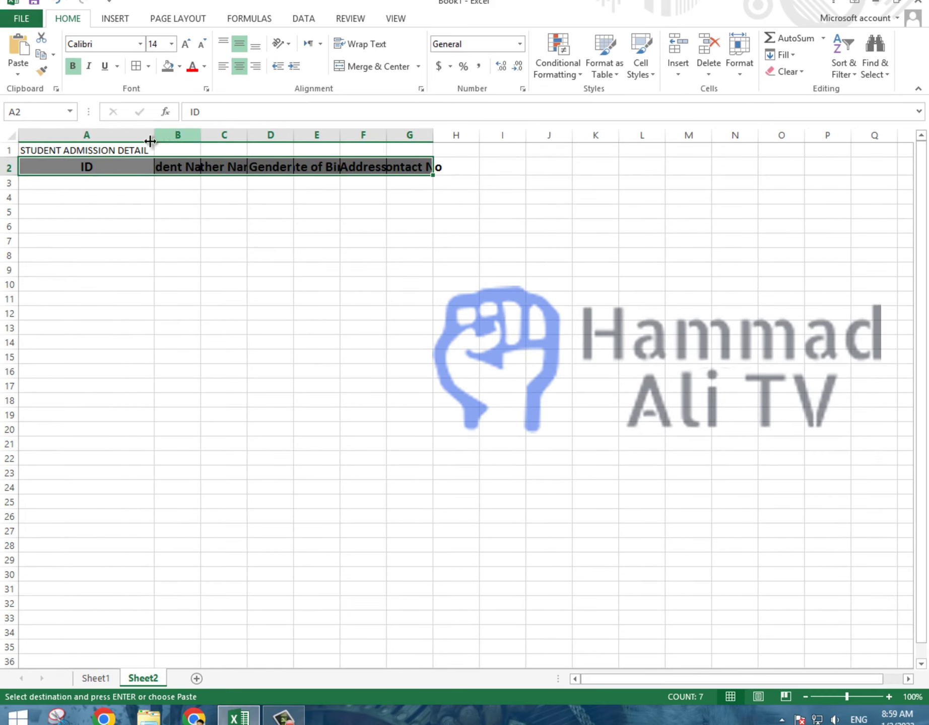
pyautogui.moveTo(46, 149); pyautogui.dragTo(401, 146)
pyautogui.click(360, 68)
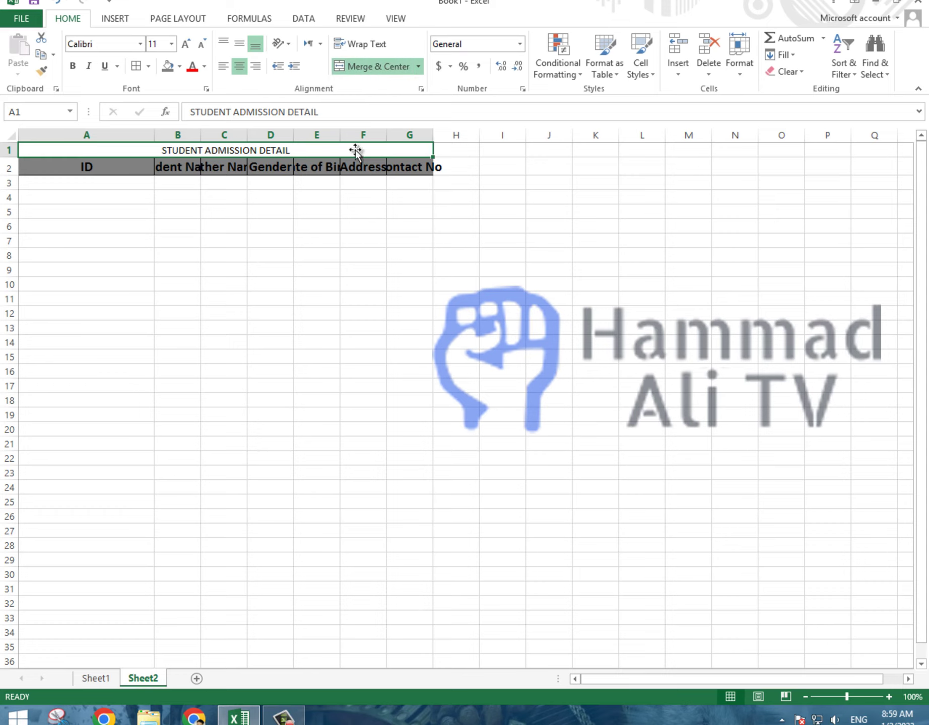
# Widen columns B to G, including Gender, Address and Contact No, so each header fits
pyautogui.click(348, 198)
pyautogui.click(129, 166)
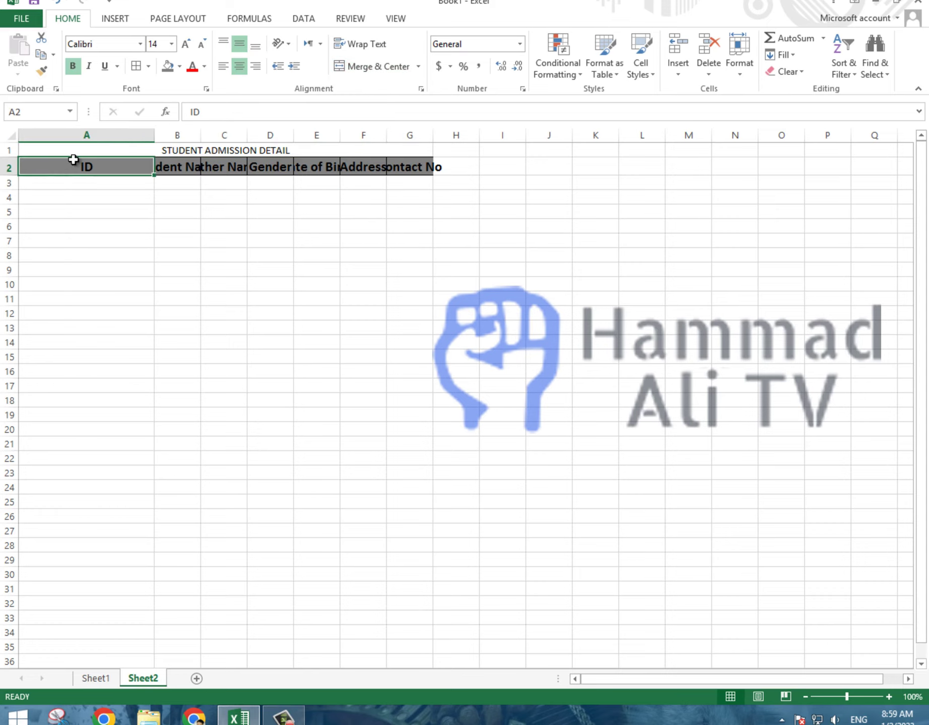
pyautogui.moveTo(153, 135)
pyautogui.mouseDown()
pyautogui.moveTo(81, 135)
pyautogui.moveTo(388, 135)
pyautogui.mouseUp()
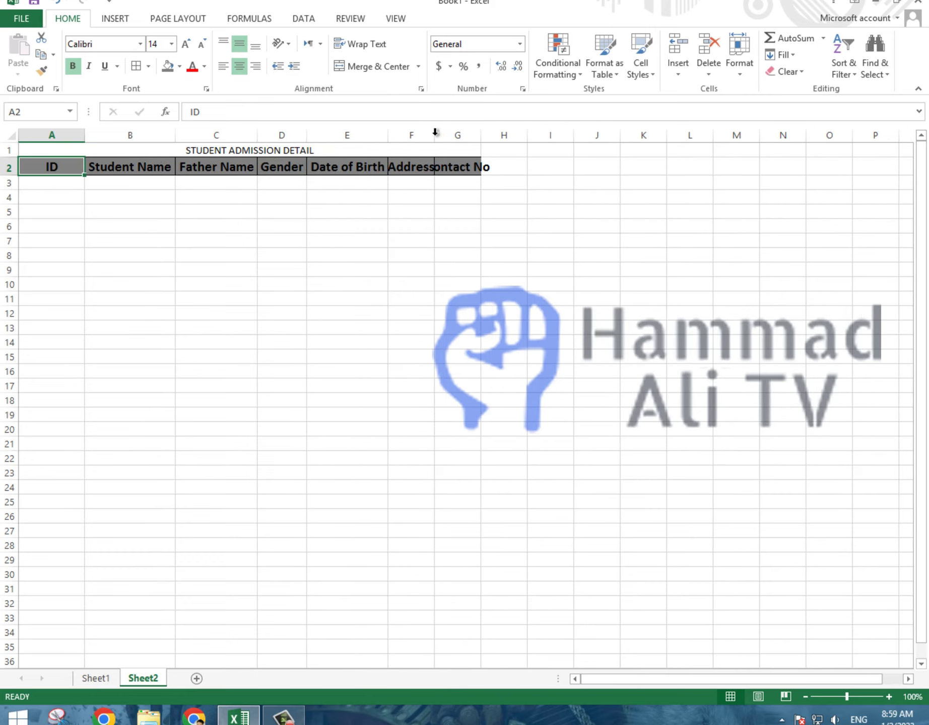
pyautogui.moveTo(434, 135); pyautogui.dragTo(598, 135)
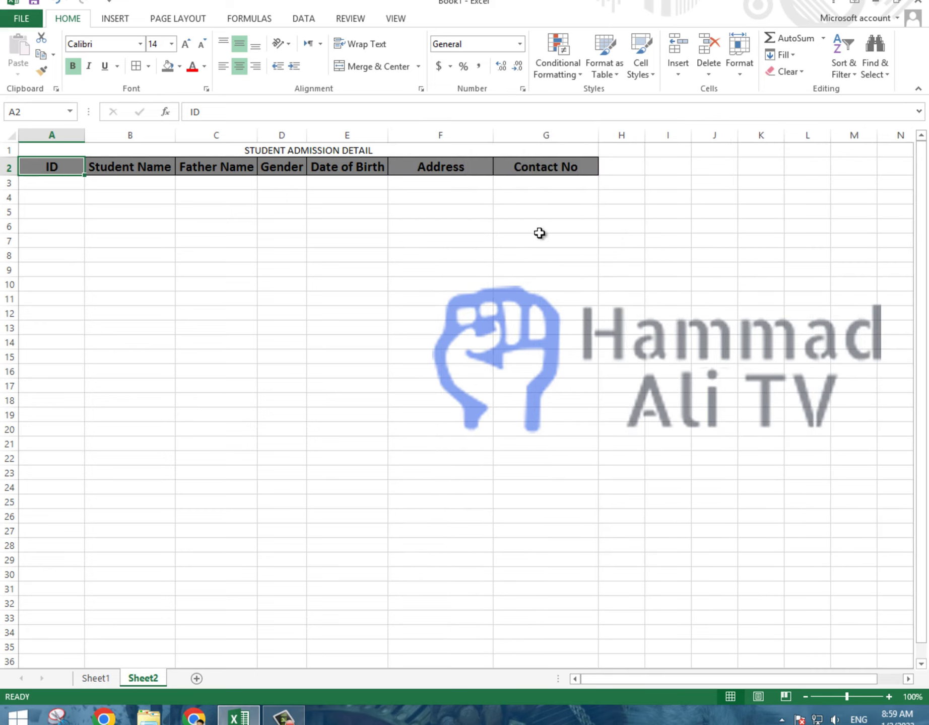
pyautogui.click(540, 229)
pyautogui.moveTo(312, 135); pyautogui.dragTo(320, 135)
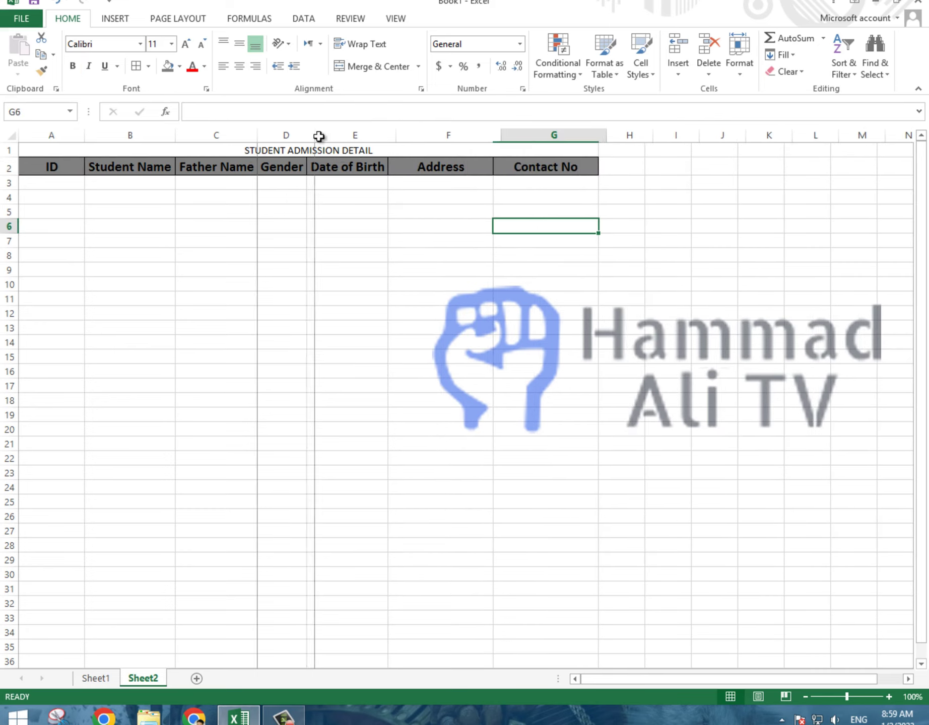
pyautogui.click(322, 226)
pyautogui.click(310, 153)
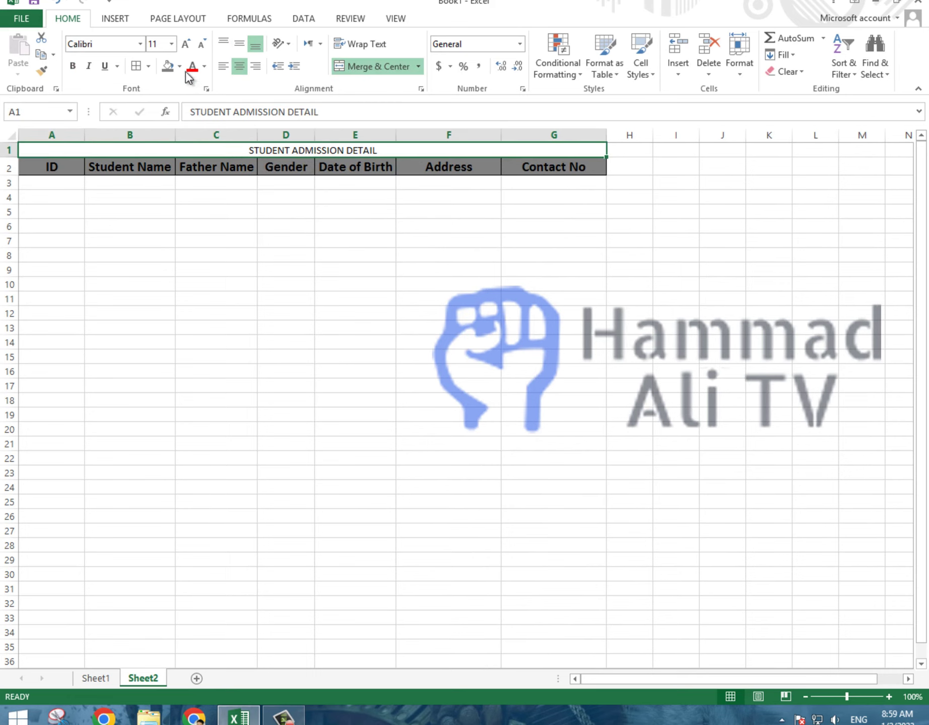
# Format the title as 26-point bold white text on a dark green fill
pyautogui.click(186, 43)
pyautogui.click(186, 44)
pyautogui.click(186, 44)
pyautogui.click(186, 43)
pyautogui.click(186, 44)
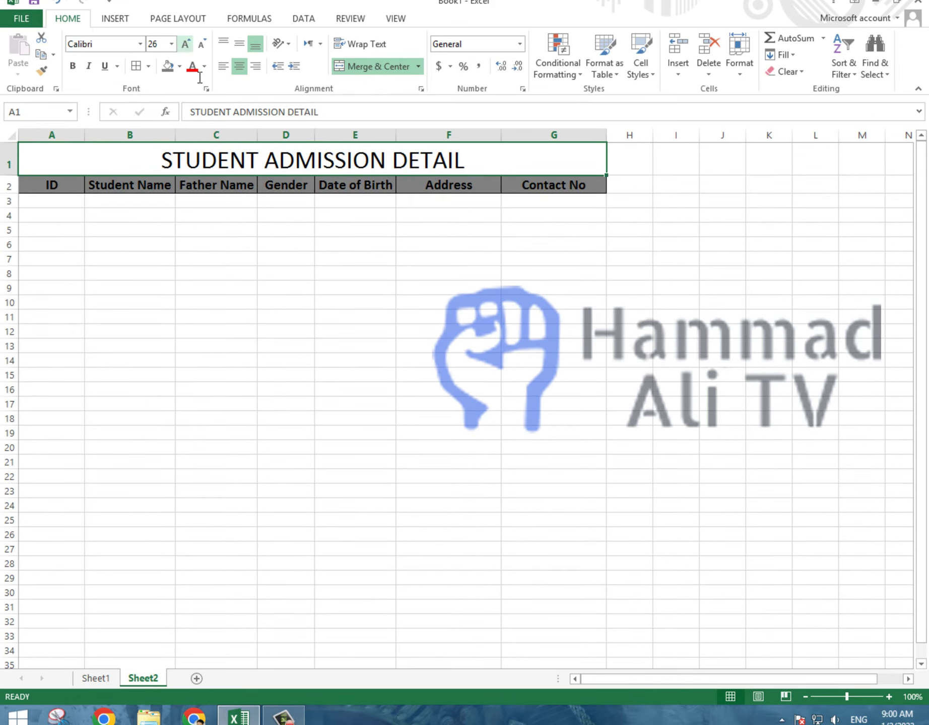
pyautogui.hotkey('ctrl', 'b')
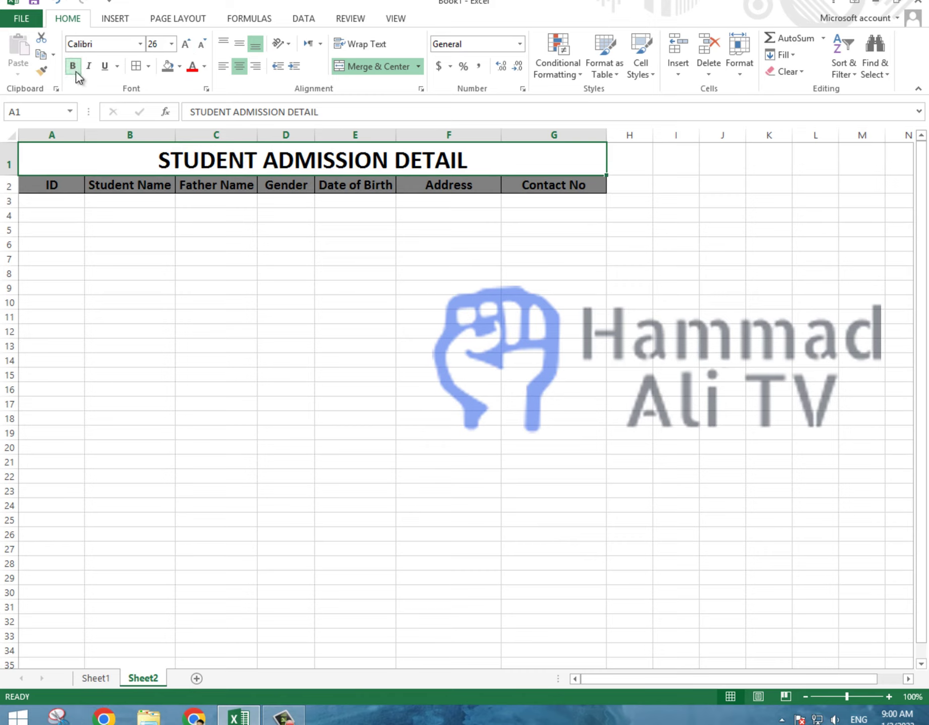
pyautogui.click(179, 67)
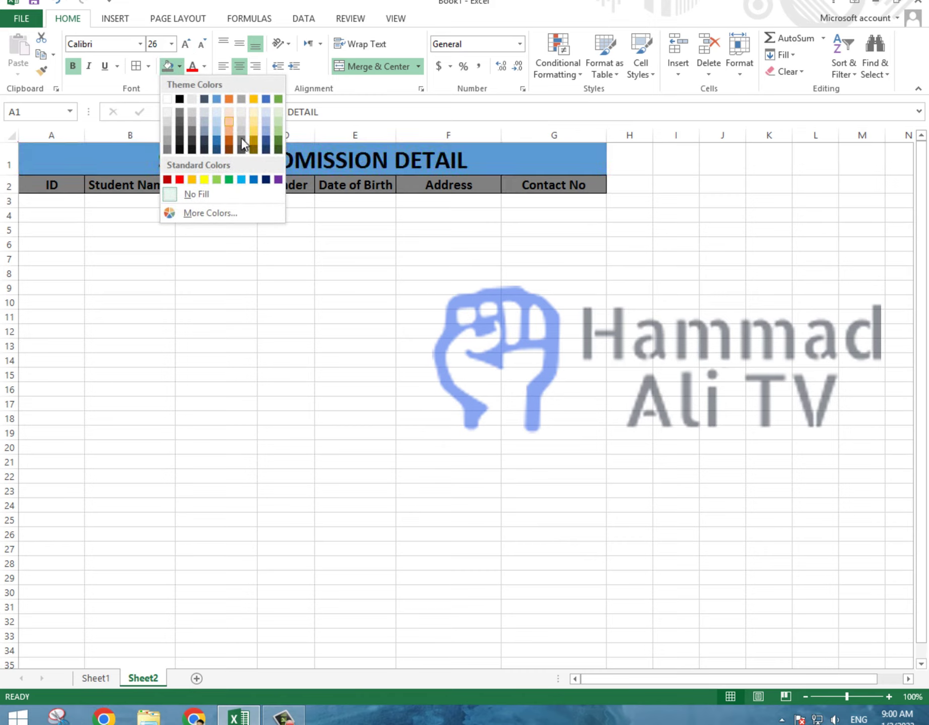
pyautogui.click(275, 143)
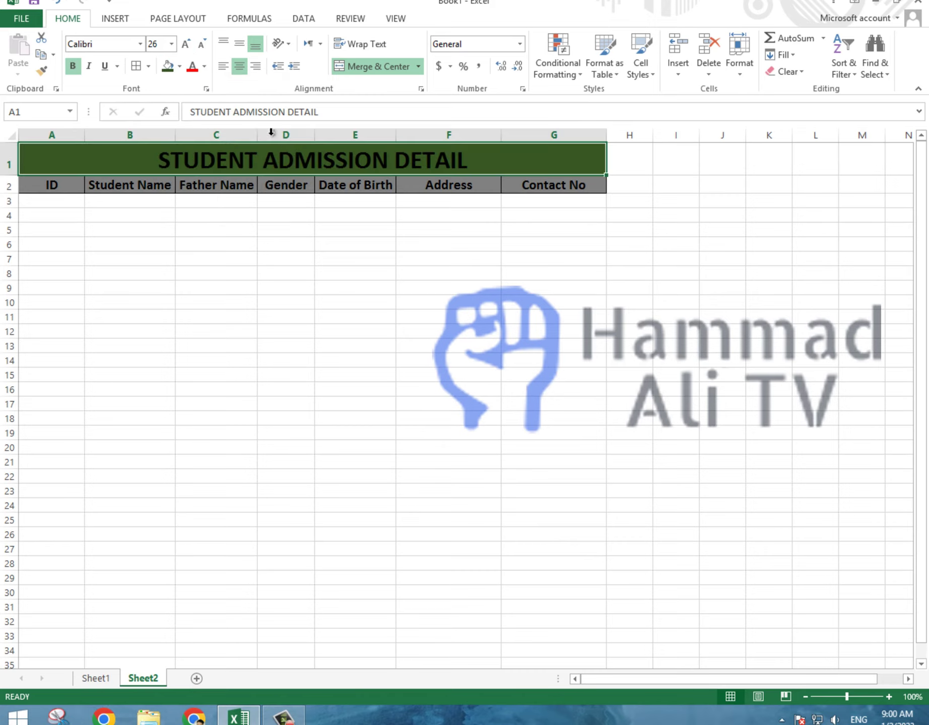
pyautogui.click(204, 67)
pyautogui.click(192, 116)
# Make the header row A2:G2 taller and fill it yellow
pyautogui.click(172, 226)
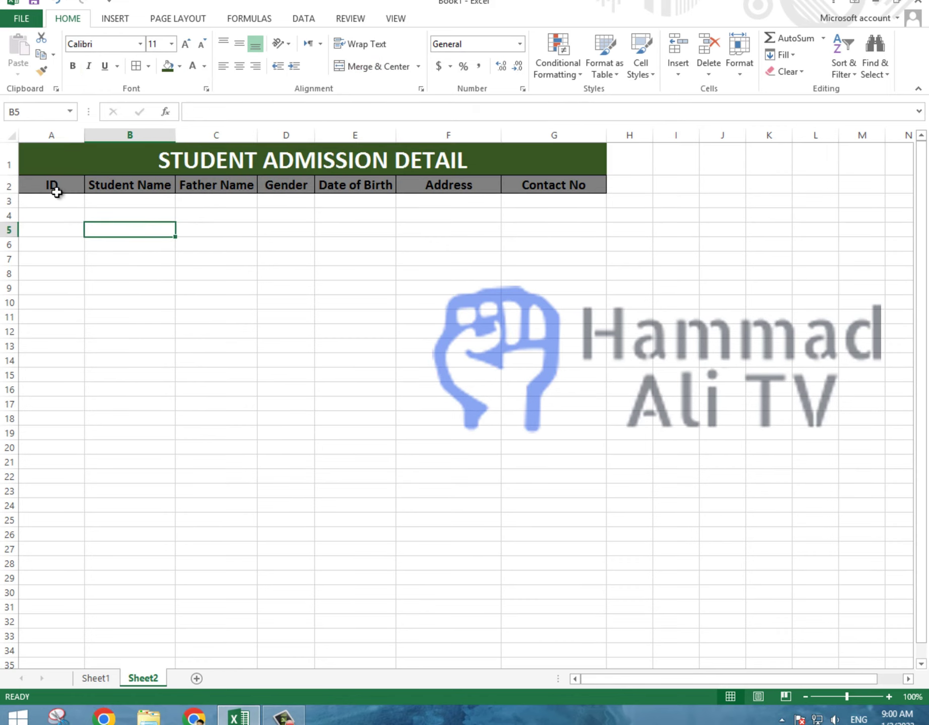
pyautogui.moveTo(54, 186); pyautogui.dragTo(579, 185)
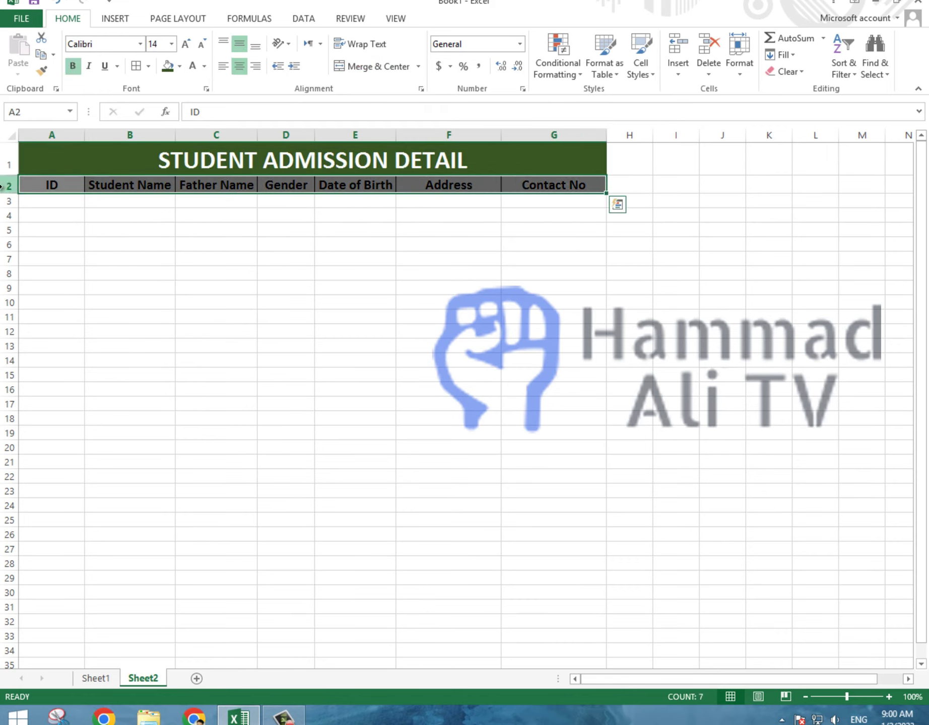
pyautogui.moveTo(9, 194); pyautogui.dragTo(9, 200)
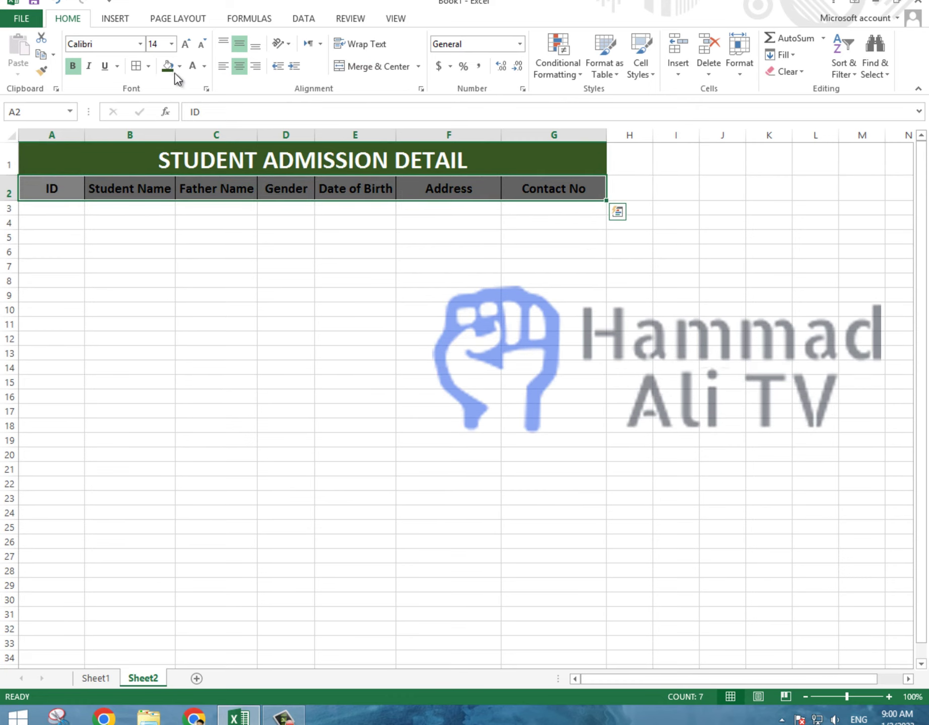
pyautogui.click(179, 66)
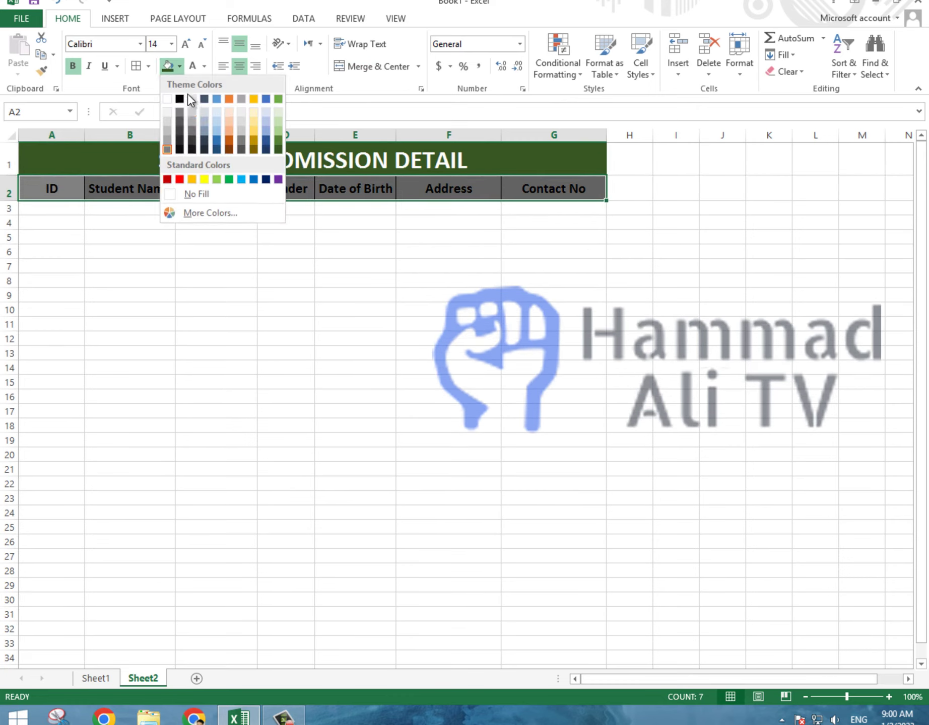
pyautogui.click(206, 180)
pyautogui.click(285, 266)
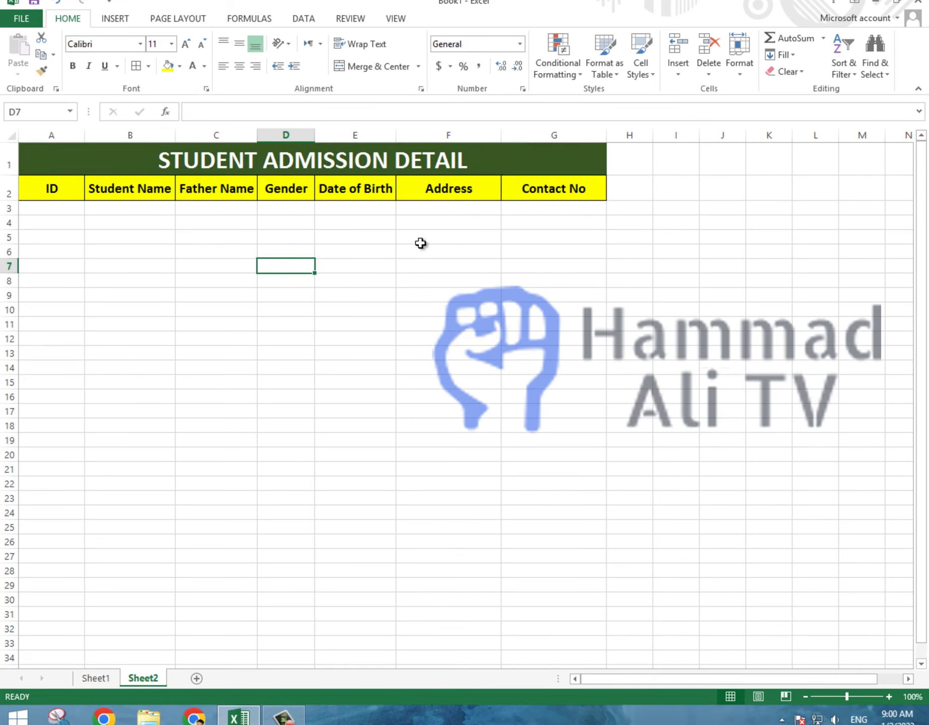
# Apply All Borders to the table range A2:G9
pyautogui.click(492, 194)
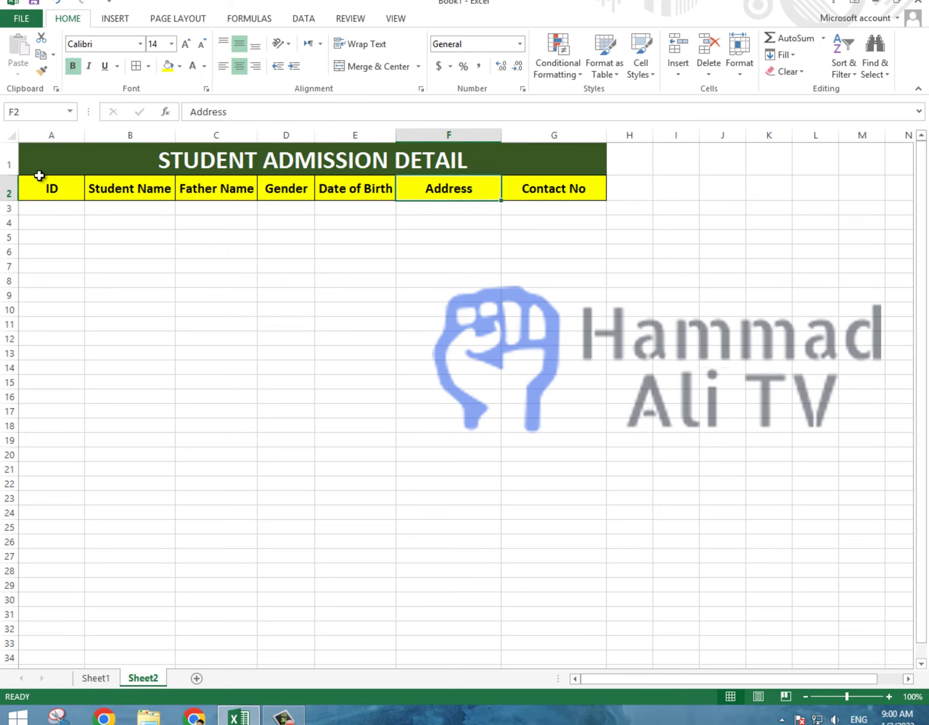
pyautogui.moveTo(58, 192); pyautogui.dragTo(544, 295)
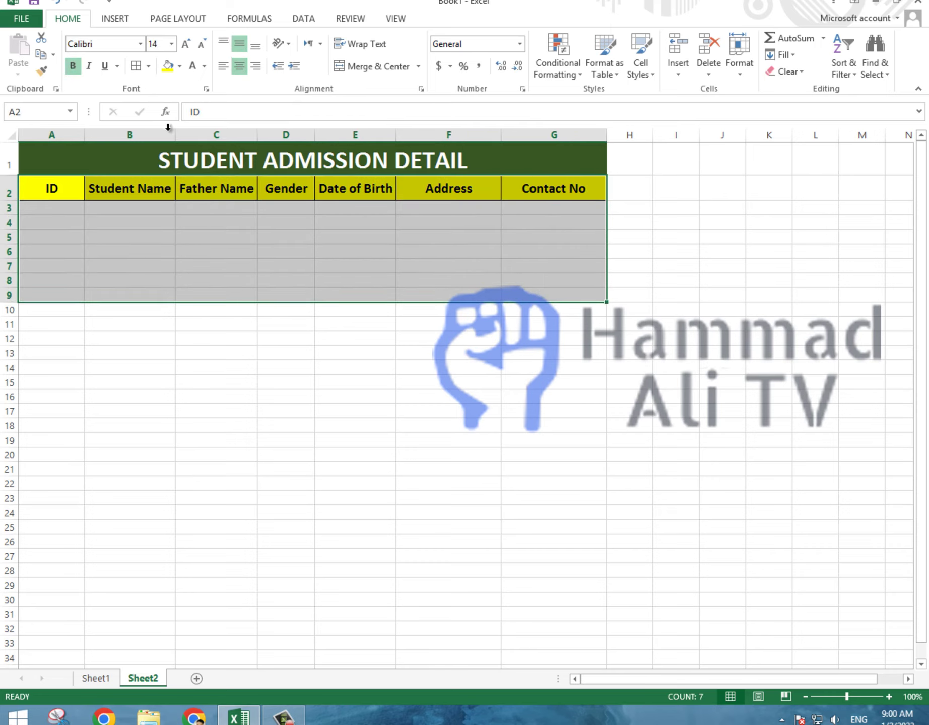
pyautogui.click(138, 69)
pyautogui.click(272, 354)
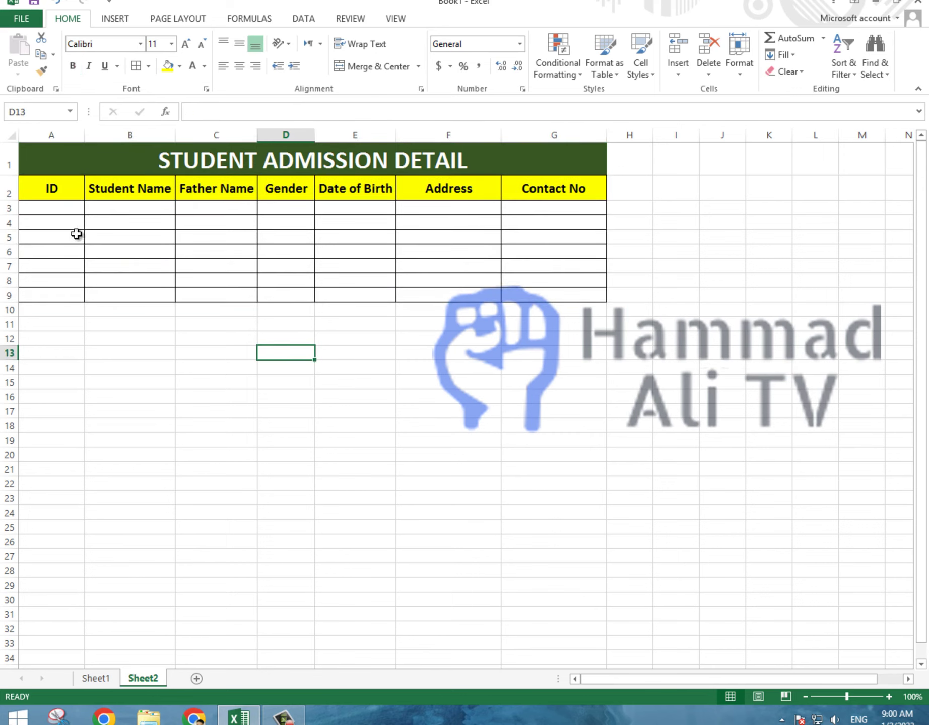
# Make rows 3 to 9 taller and select the empty record rows
pyautogui.moveTo(8, 216); pyautogui.dragTo(2, 301)
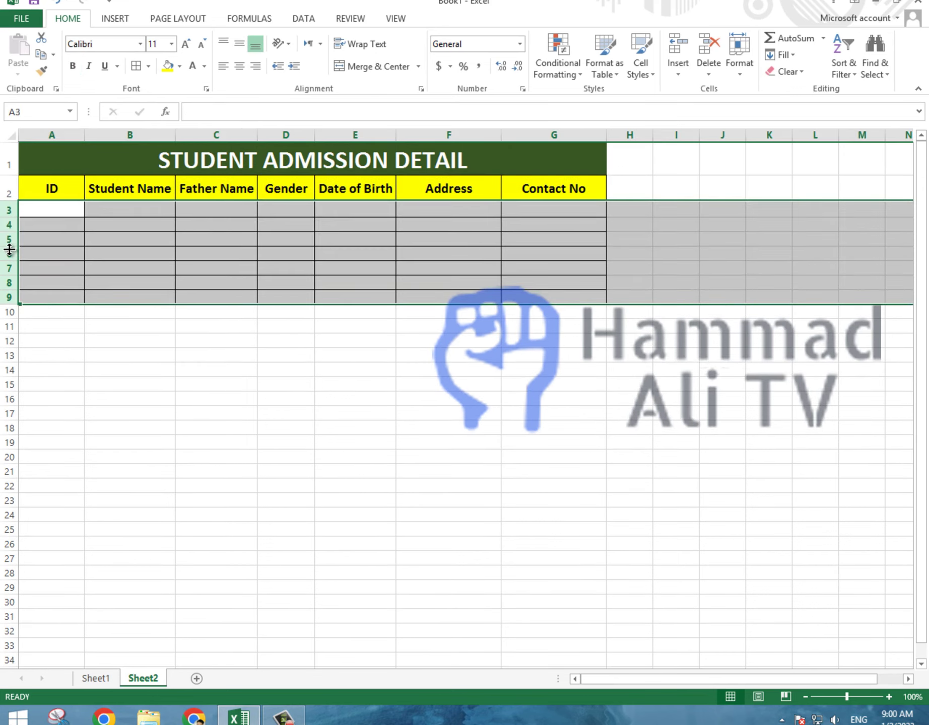
pyautogui.moveTo(9, 246); pyautogui.dragTo(10, 267)
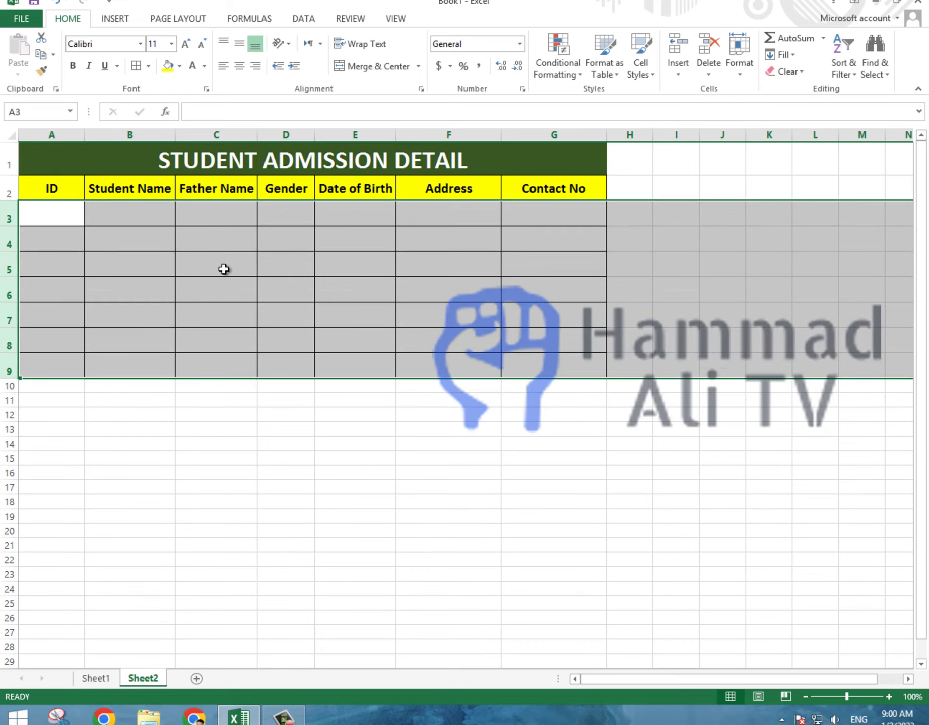
pyautogui.click(207, 246)
pyautogui.moveTo(62, 211)
pyautogui.mouseDown()
pyautogui.moveTo(531, 352)
pyautogui.moveTo(531, 364)
pyautogui.mouseUp()
pyautogui.click(398, 428)
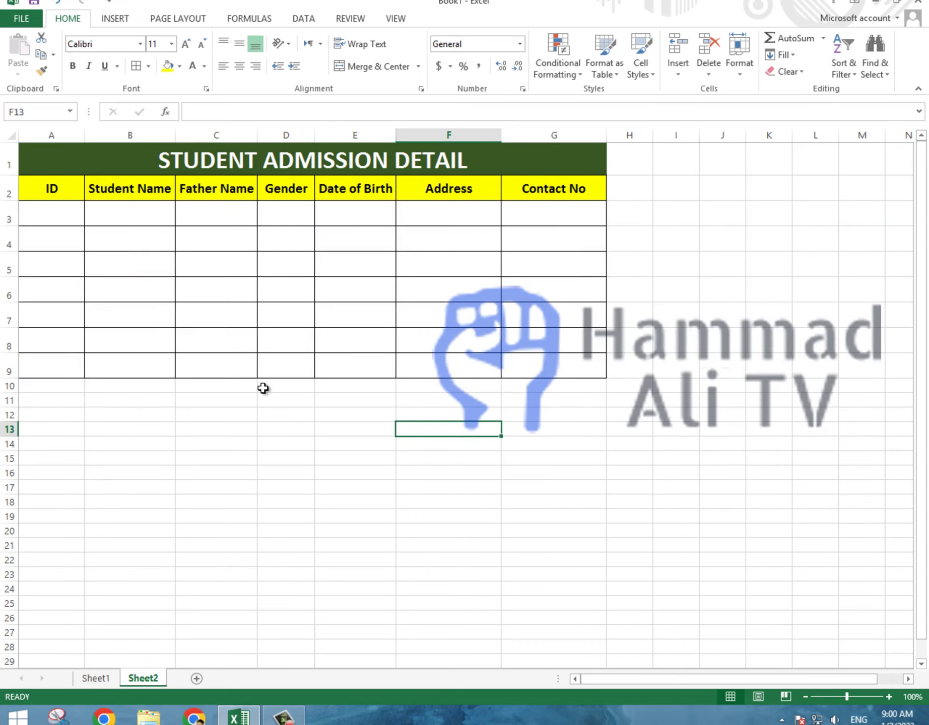
pyautogui.moveTo(61, 212); pyautogui.dragTo(532, 238)
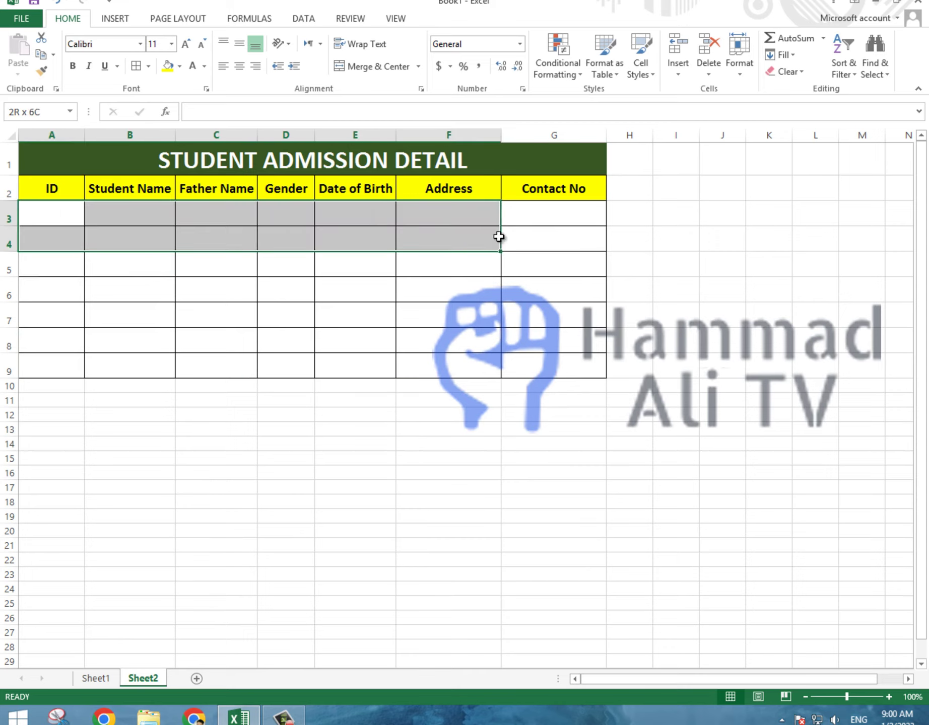
pyautogui.click(352, 211)
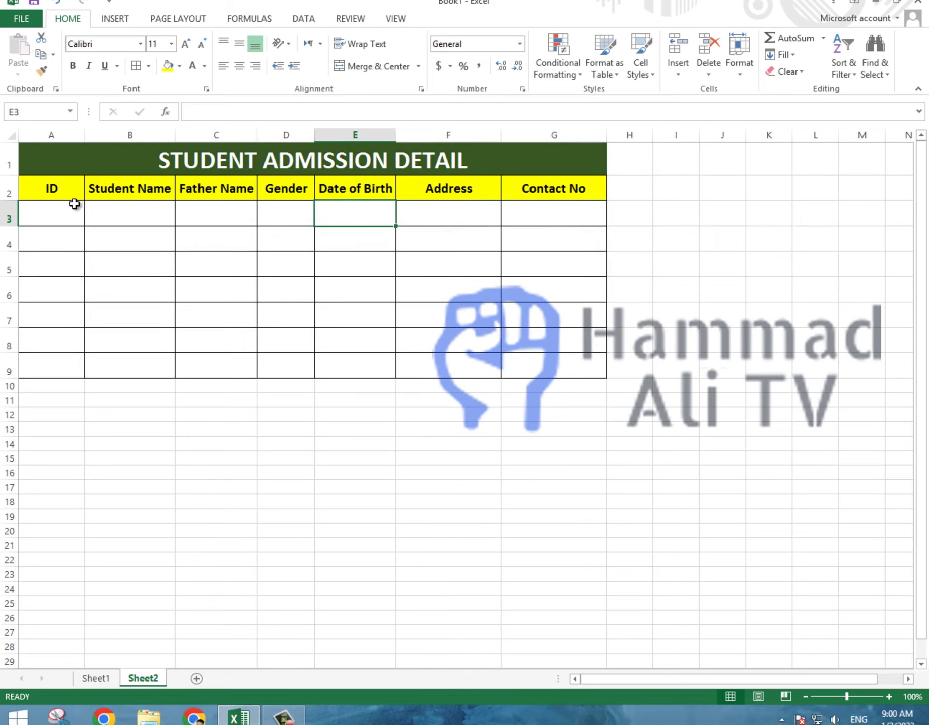
pyautogui.moveTo(73, 208)
pyautogui.mouseDown()
pyautogui.moveTo(217, 225)
pyautogui.moveTo(511, 360)
pyautogui.mouseUp()
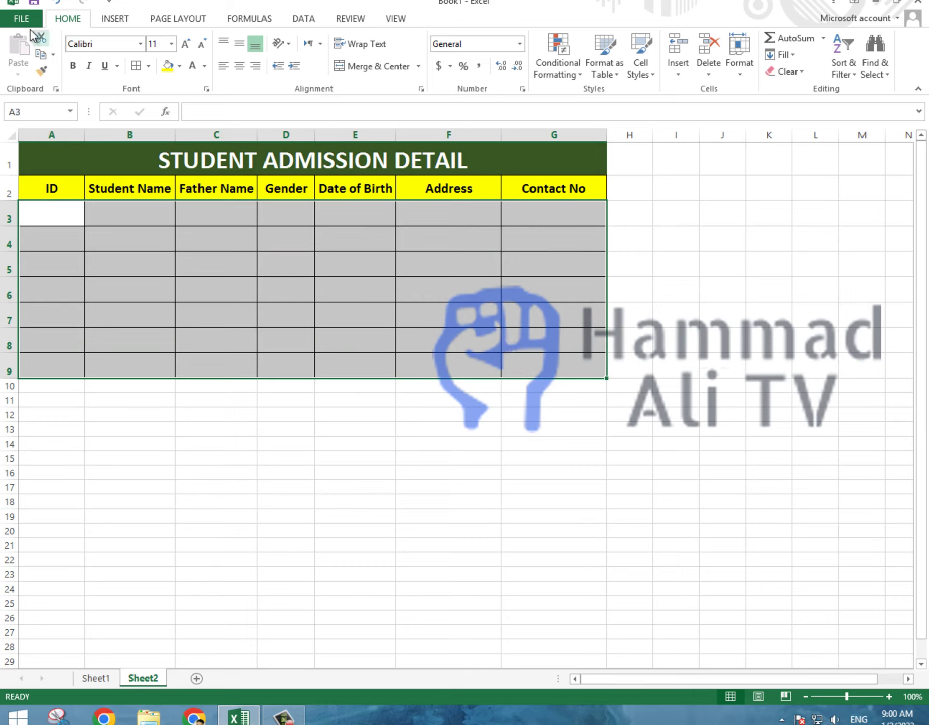
# Open the Quick Access Toolbar's More Commands settings and list All Commands
pyautogui.click(110, 3)
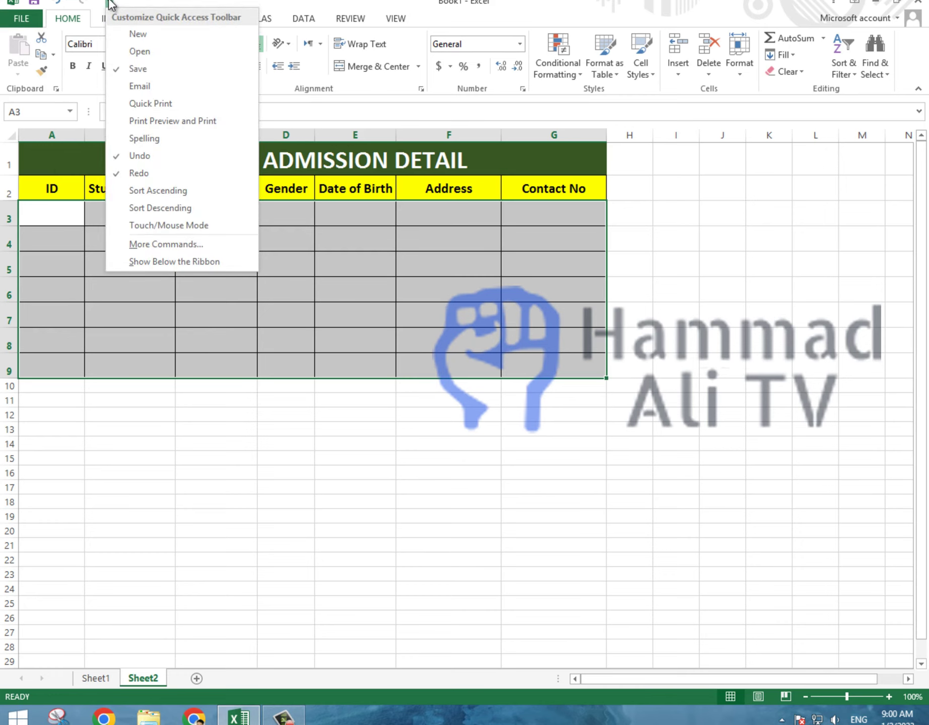
pyautogui.click(189, 245)
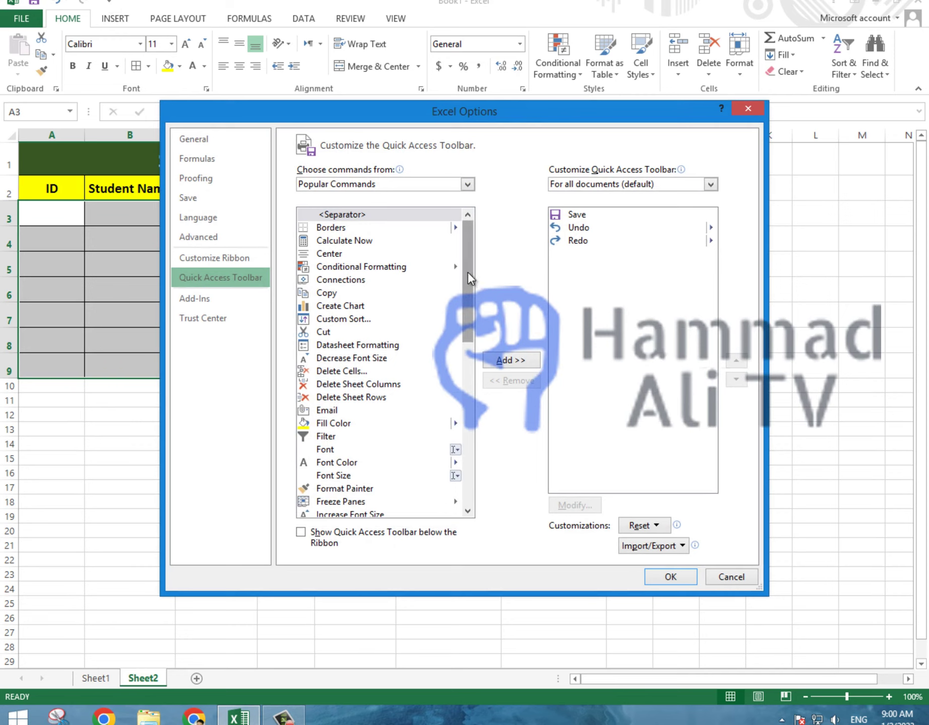
pyautogui.click(468, 185)
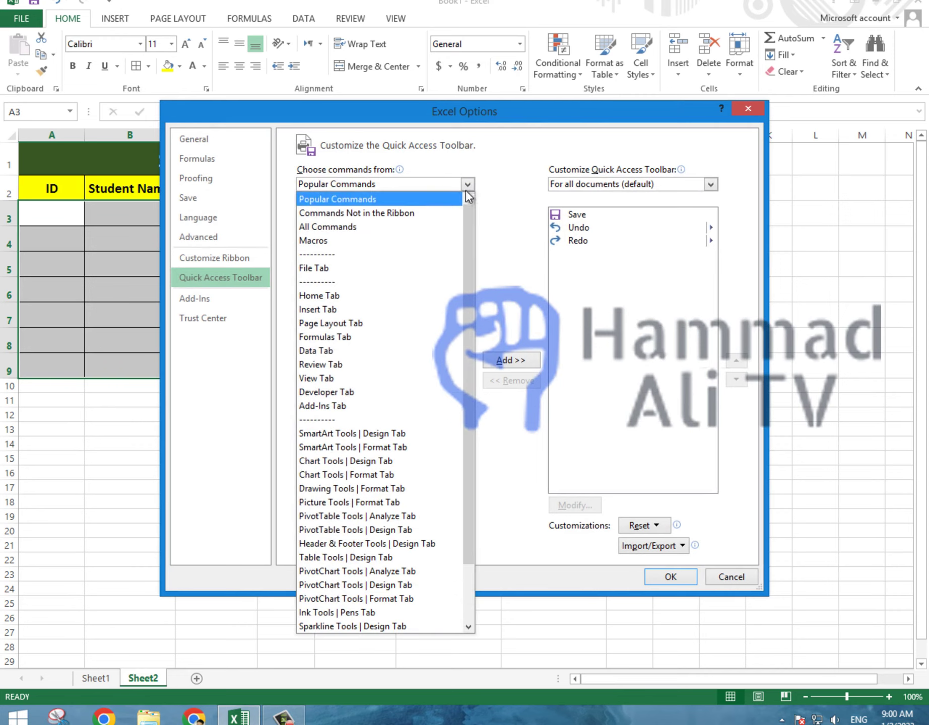
pyautogui.click(332, 228)
# Add Form... to the Quick Access Toolbar and confirm with OK
pyautogui.moveTo(468, 231); pyautogui.dragTo(469, 274)
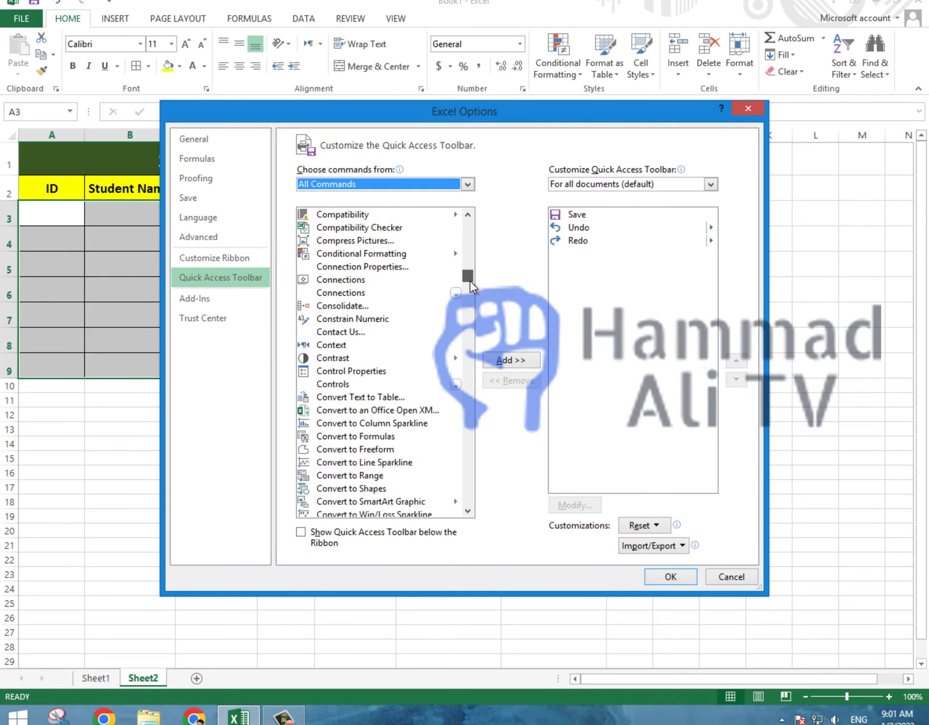
pyautogui.moveTo(470, 274); pyautogui.dragTo(470, 326)
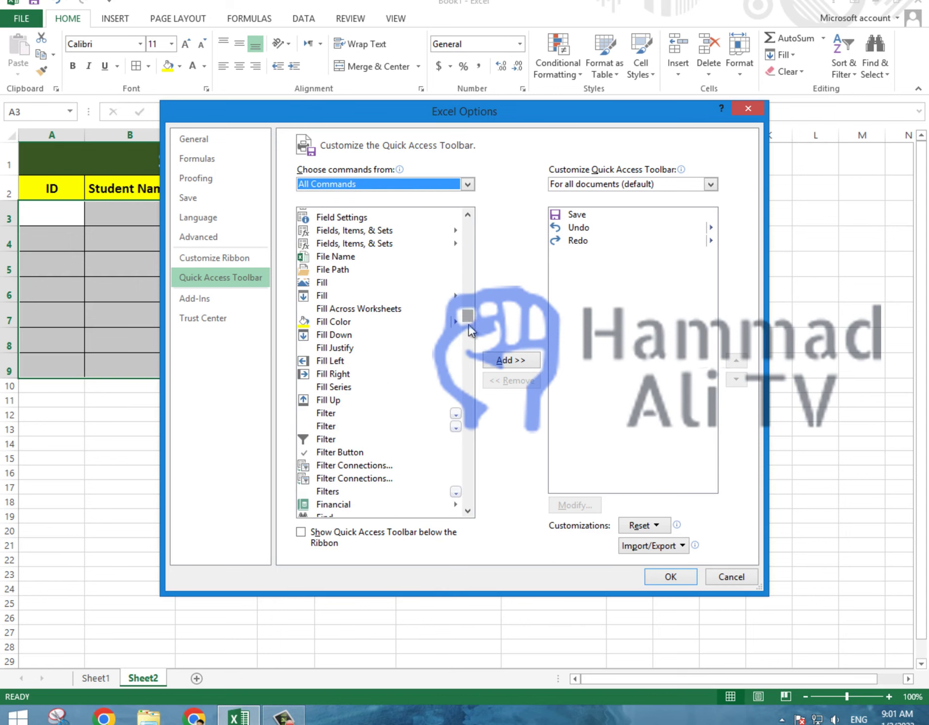
pyautogui.scroll(-4, 370, 404)
pyautogui.scroll(-1, 369, 404)
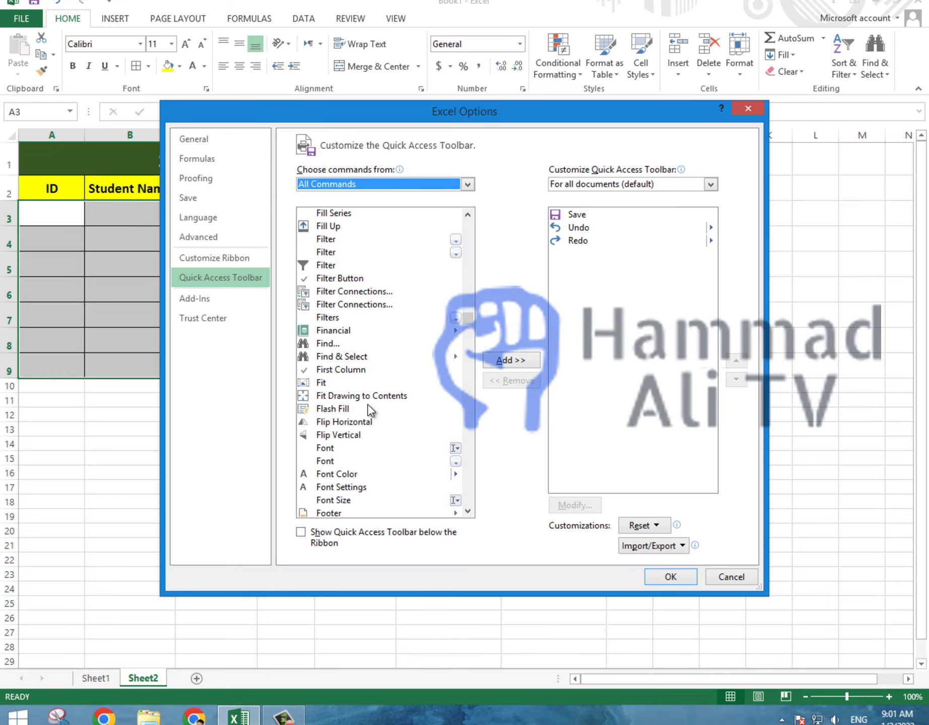
pyautogui.scroll(-2, 368, 405)
pyautogui.scroll(-1, 358, 407)
pyautogui.click(330, 424)
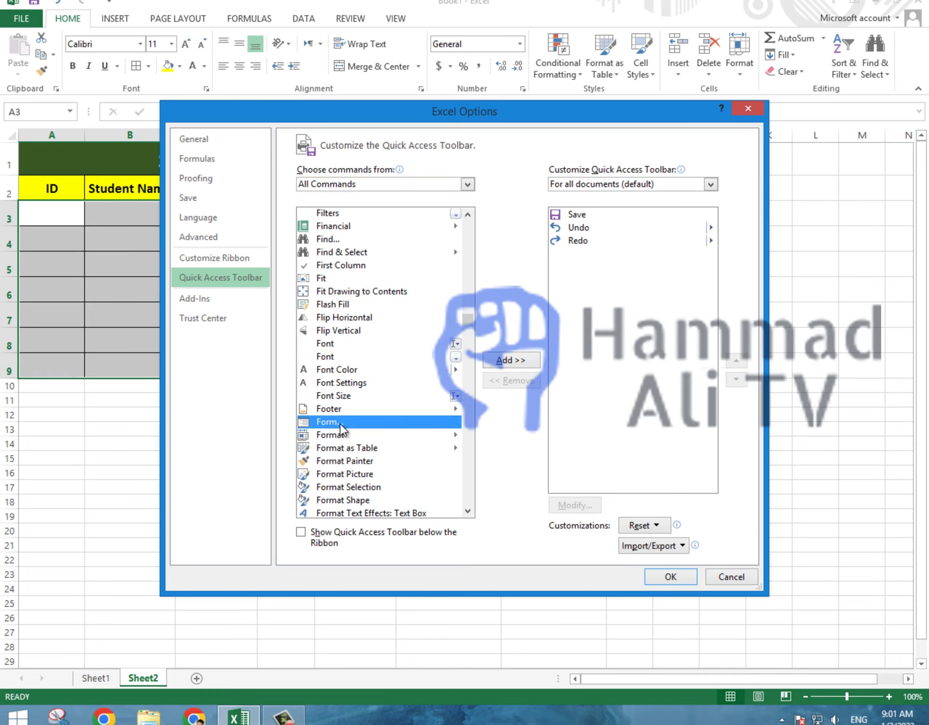
pyautogui.click(508, 362)
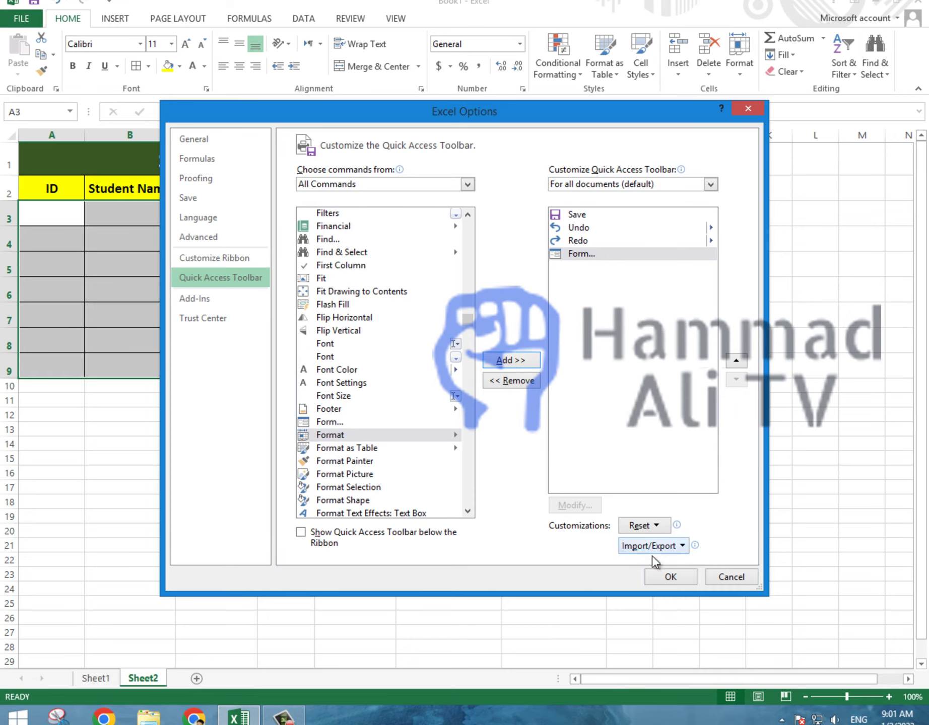
pyautogui.click(671, 577)
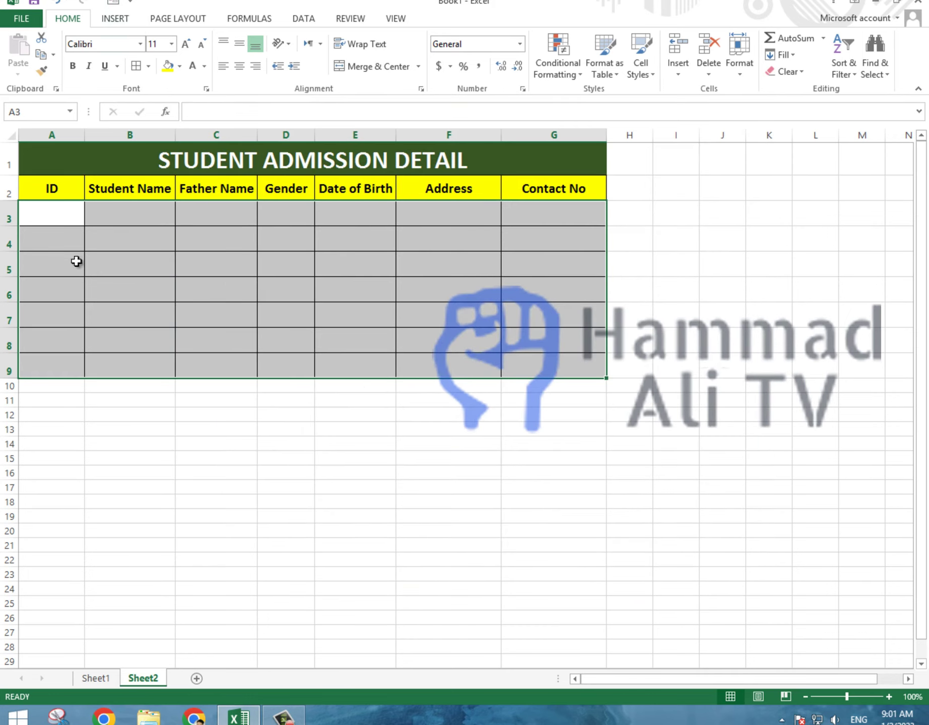
# Select header row A2:G2, launch Form, and accept the header row as column labels
pyautogui.click(127, 266)
pyautogui.moveTo(69, 198); pyautogui.dragTo(528, 191)
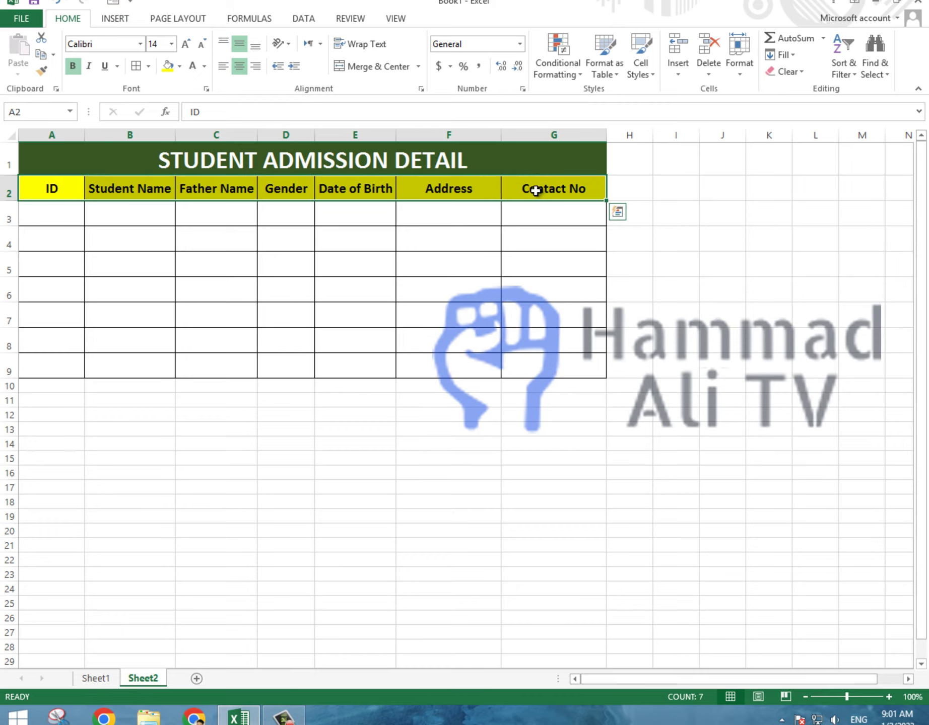
pyautogui.click(113, 4)
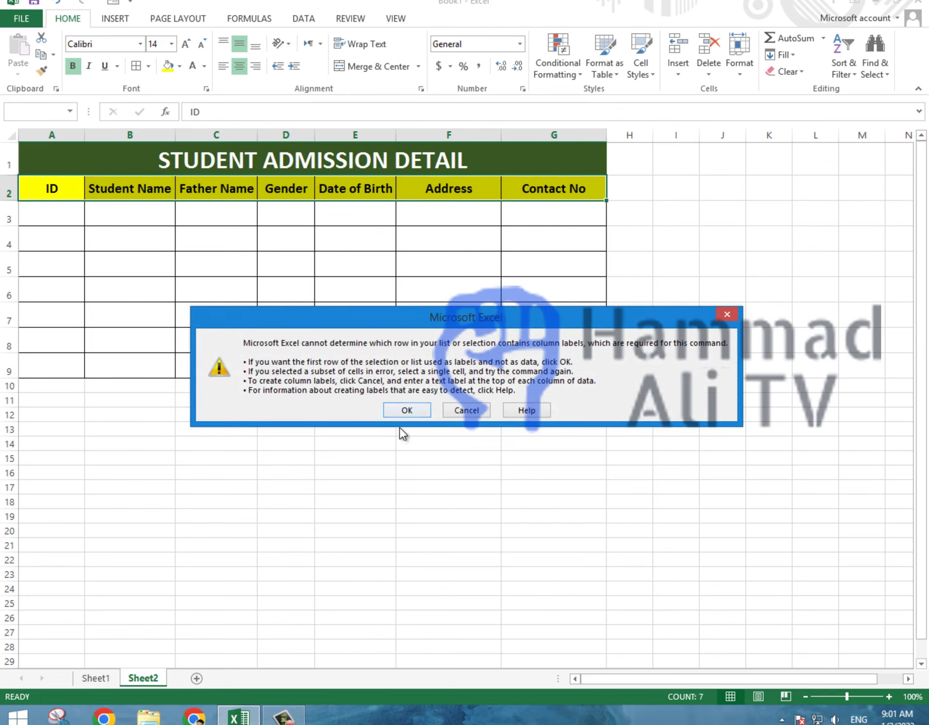
pyautogui.click(408, 411)
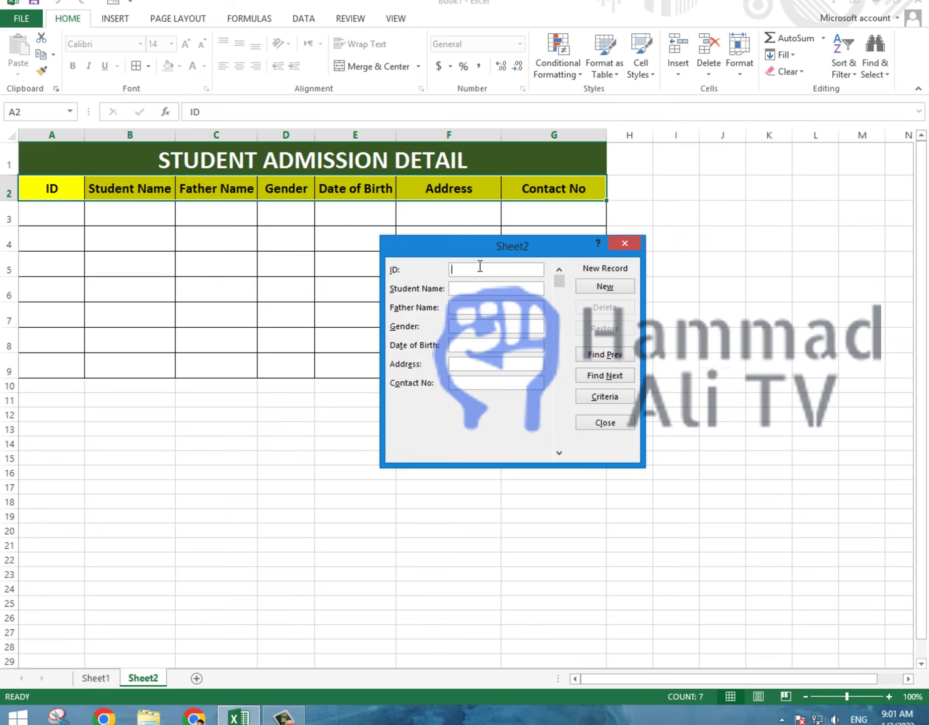
# In the data form, enter ID 1001, the student's name and gender Male
pyautogui.moveTo(463, 244)
pyautogui.mouseDown()
pyautogui.moveTo(704, 293)
pyautogui.moveTo(509, 430)
pyautogui.moveTo(488, 429)
pyautogui.mouseUp()
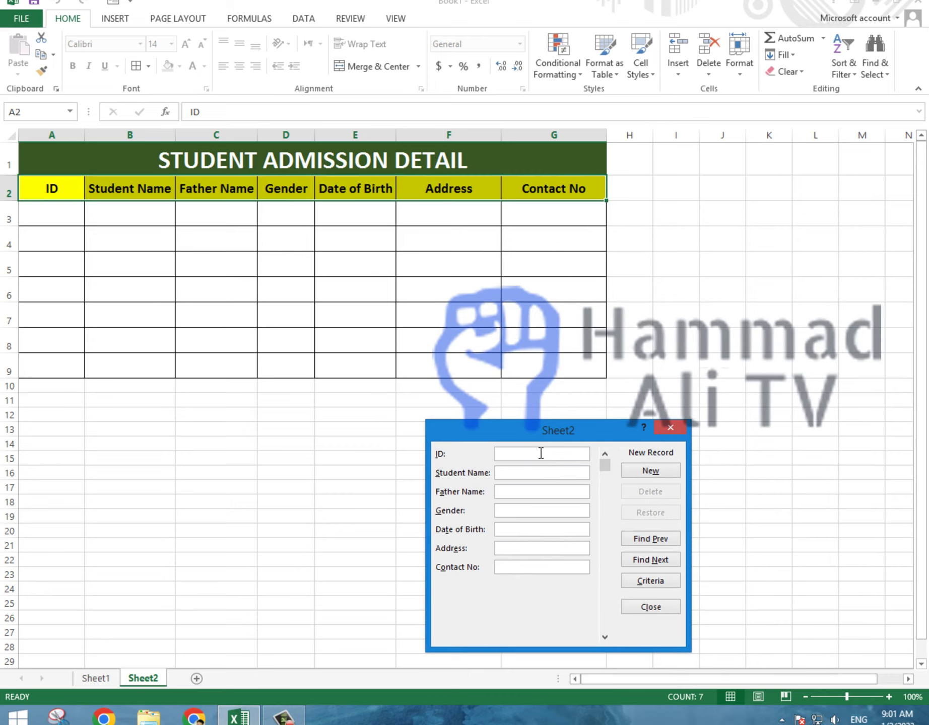
pyautogui.write('1001')
pyautogui.click(554, 472)
pyautogui.write('ad')
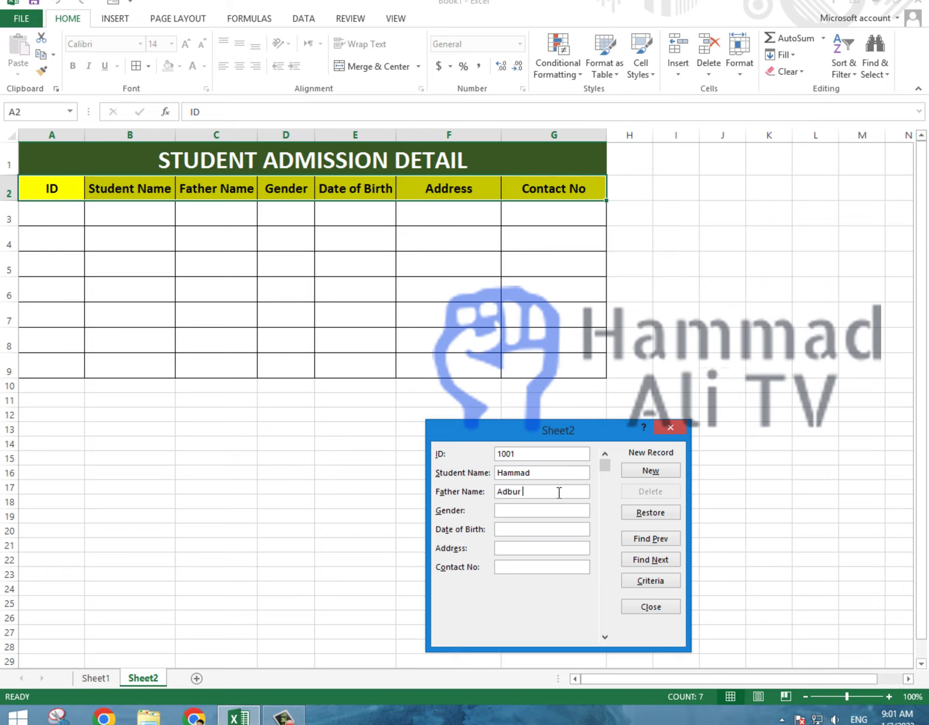
pyautogui.write('RE')
pyautogui.write('man')
pyautogui.click(554, 509)
pyautogui.write('Male')
pyautogui.click(545, 531)
pyautogui.write('998')
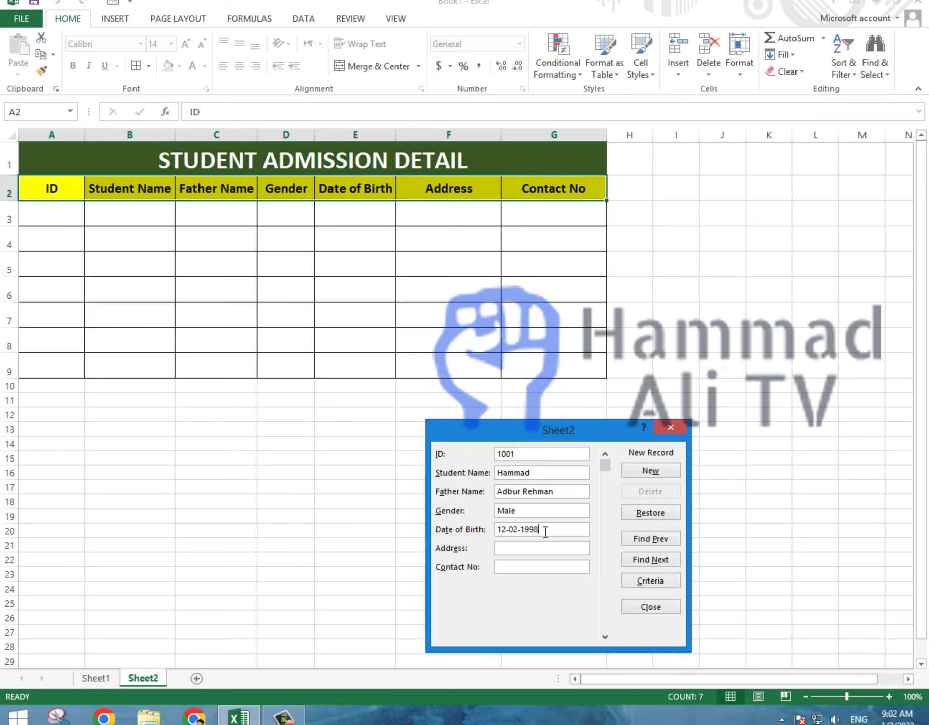
pyautogui.click(536, 549)
pyautogui.write('Lahor')
pyautogui.write('e')
pyautogui.click(523, 567)
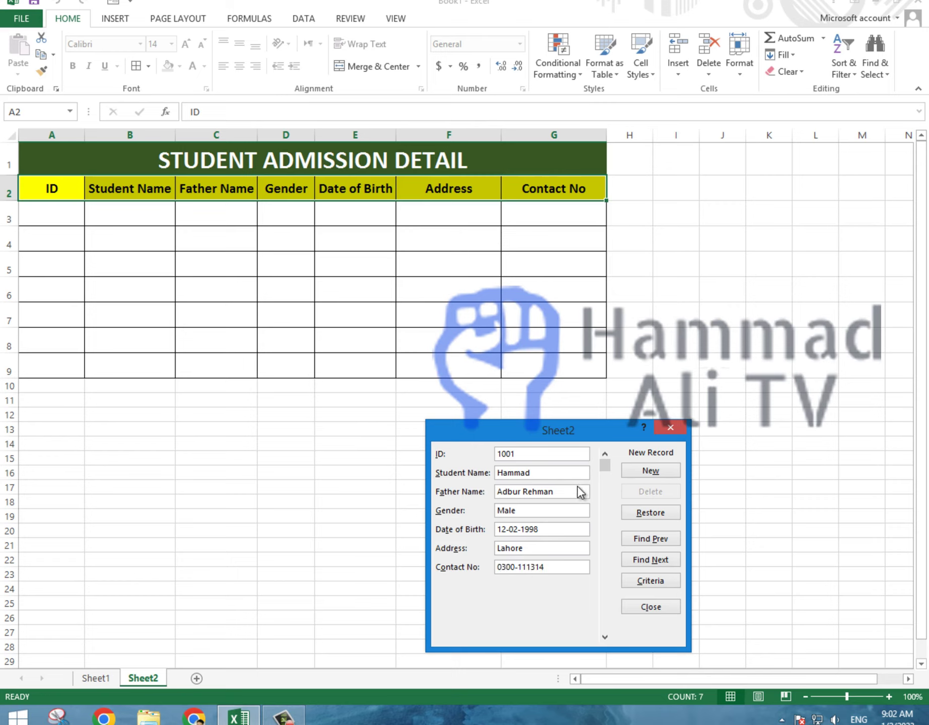
pyautogui.click(656, 471)
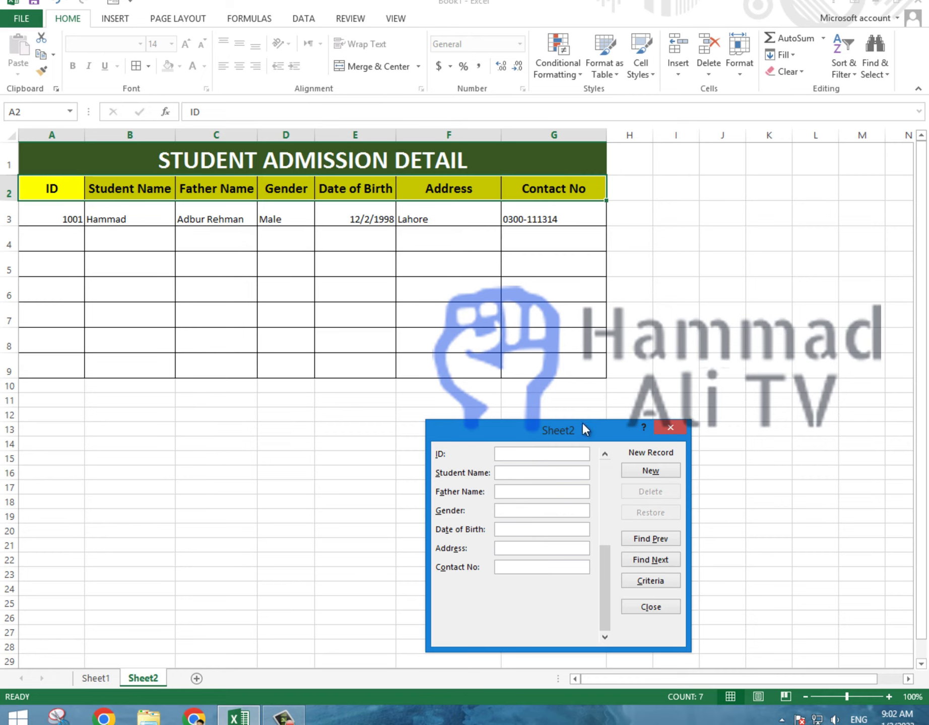
# Reposition the Sheet2 data form around the screen while checking its entry fields for the first record
pyautogui.moveTo(585, 427); pyautogui.dragTo(637, 404)
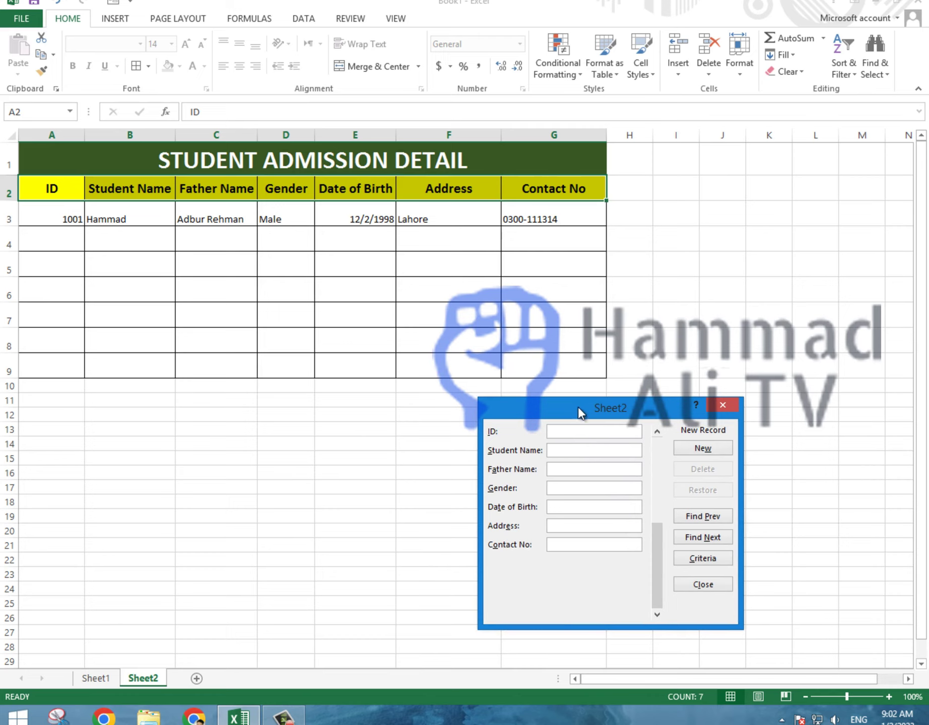
pyautogui.moveTo(578, 408)
pyautogui.mouseDown()
pyautogui.moveTo(595, 378)
pyautogui.moveTo(418, 395)
pyautogui.mouseUp()
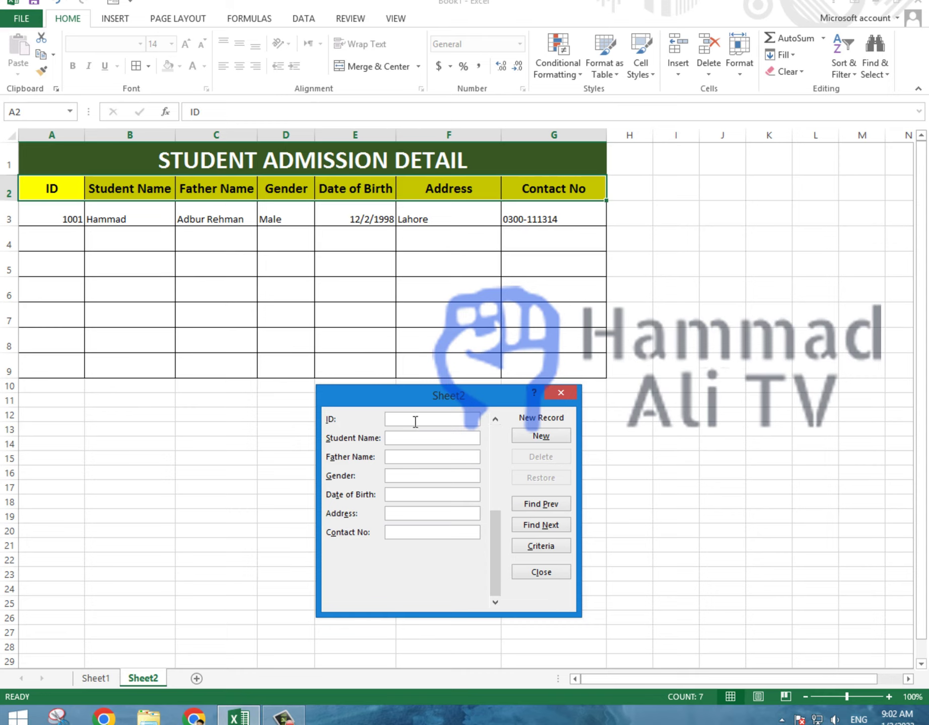
pyautogui.click(416, 439)
pyautogui.click(422, 455)
pyautogui.moveTo(429, 395); pyautogui.dragTo(468, 416)
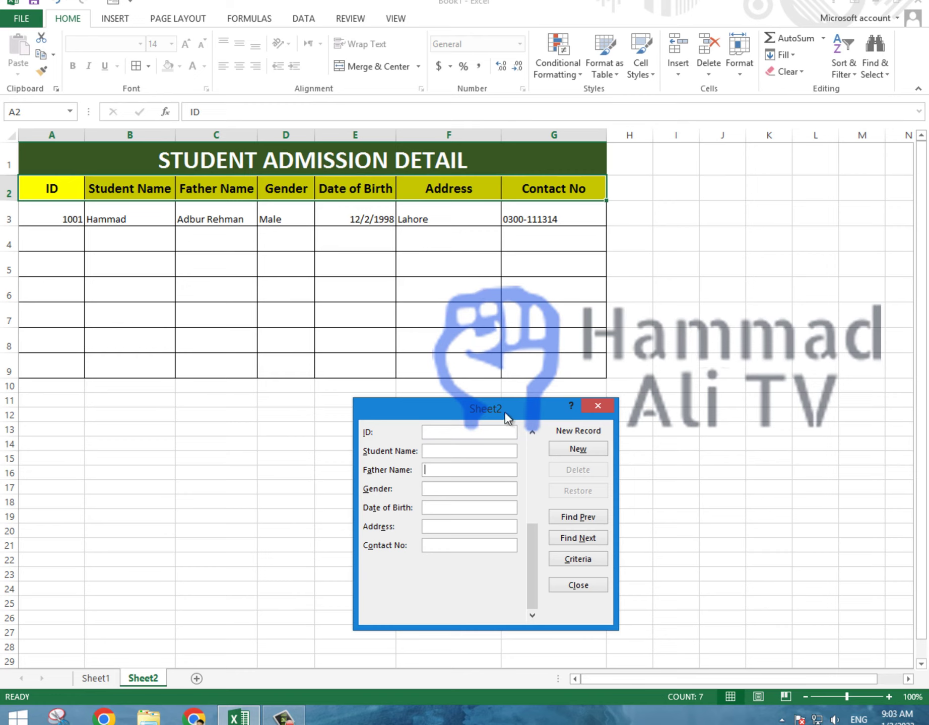
pyautogui.moveTo(504, 411); pyautogui.dragTo(477, 316)
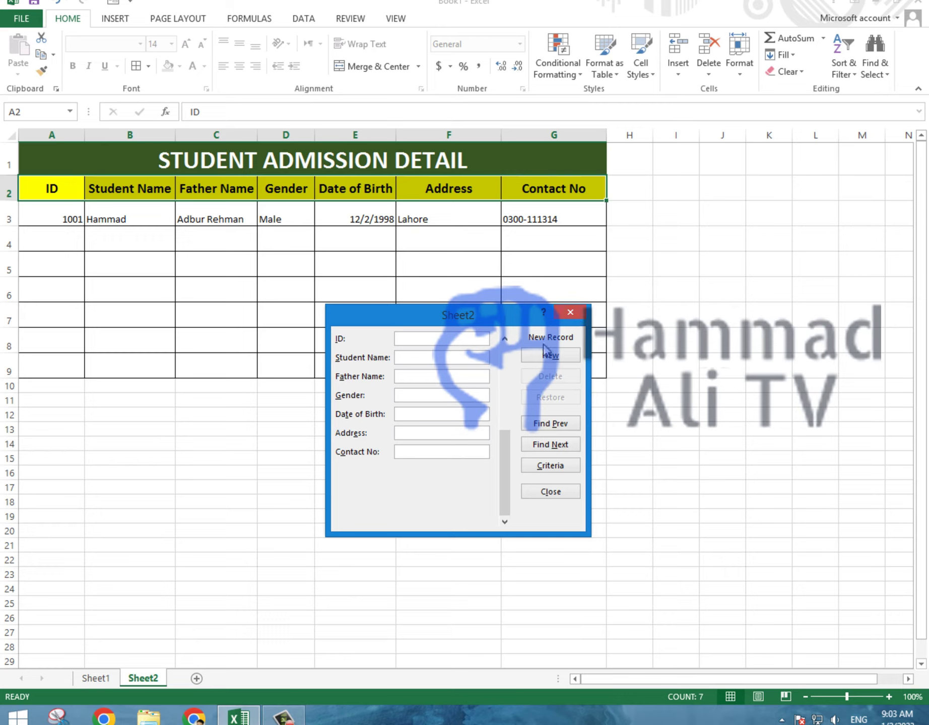
pyautogui.click(570, 314)
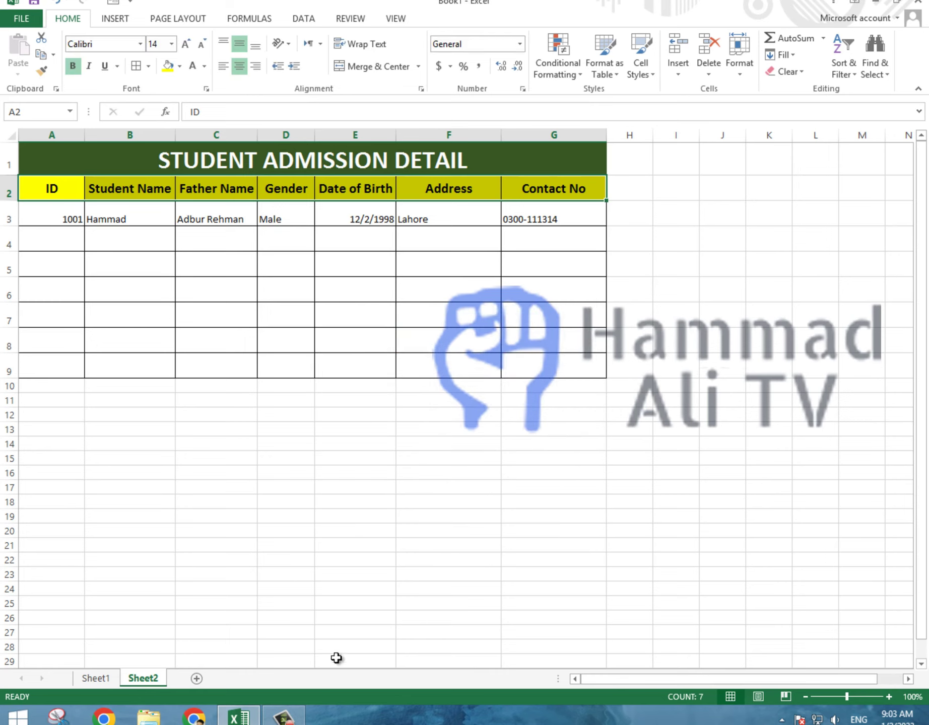
pyautogui.click(284, 715)
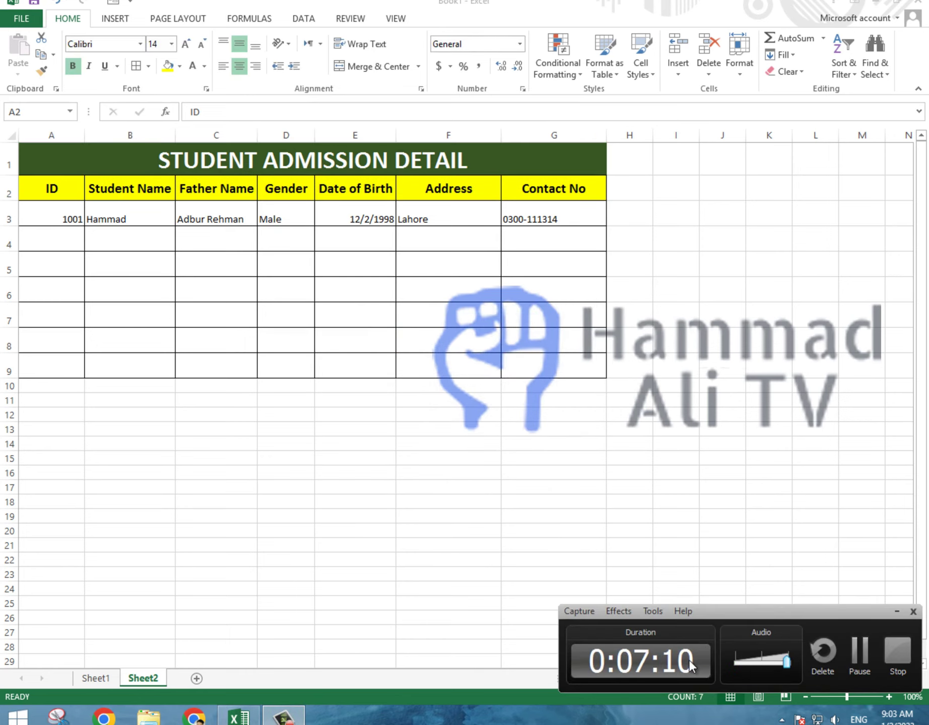